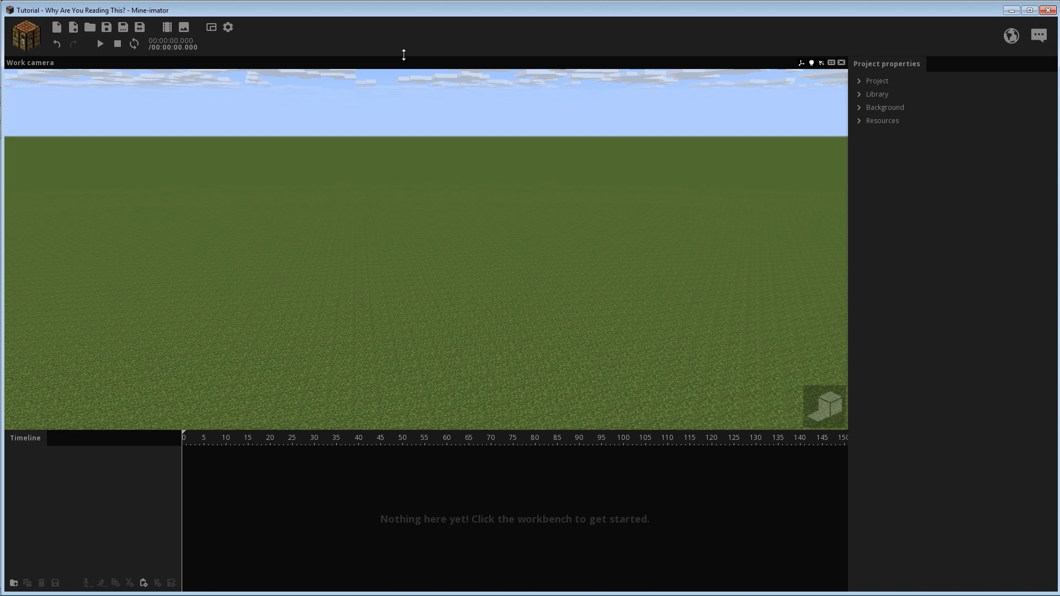
# - Collapse the top toolbar from two rows to one to heighten the work camera view
pyautogui.moveTo(403, 54); pyautogui.dragTo(415, 17)
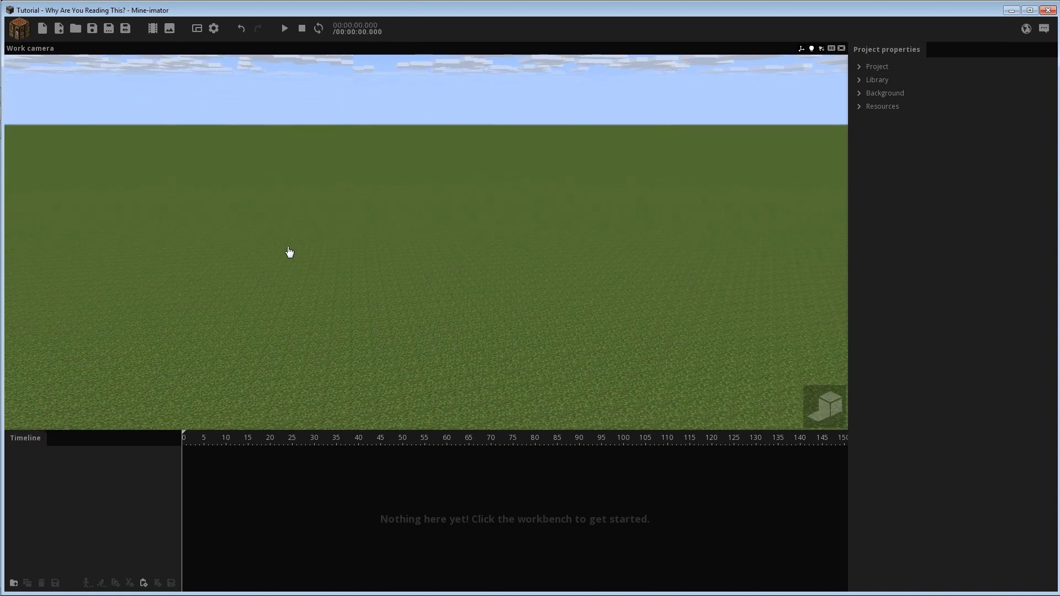
# - Open the Settings panel, glance at Program options, and expand the Interface section
pyautogui.click(214, 30)
pyautogui.click(652, 80)
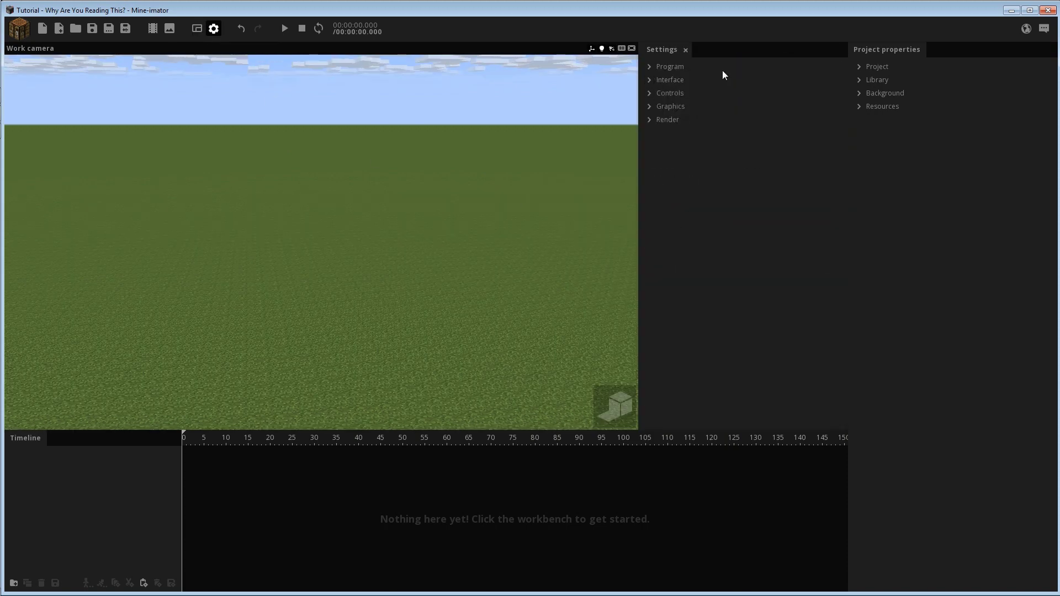
pyautogui.click(651, 68)
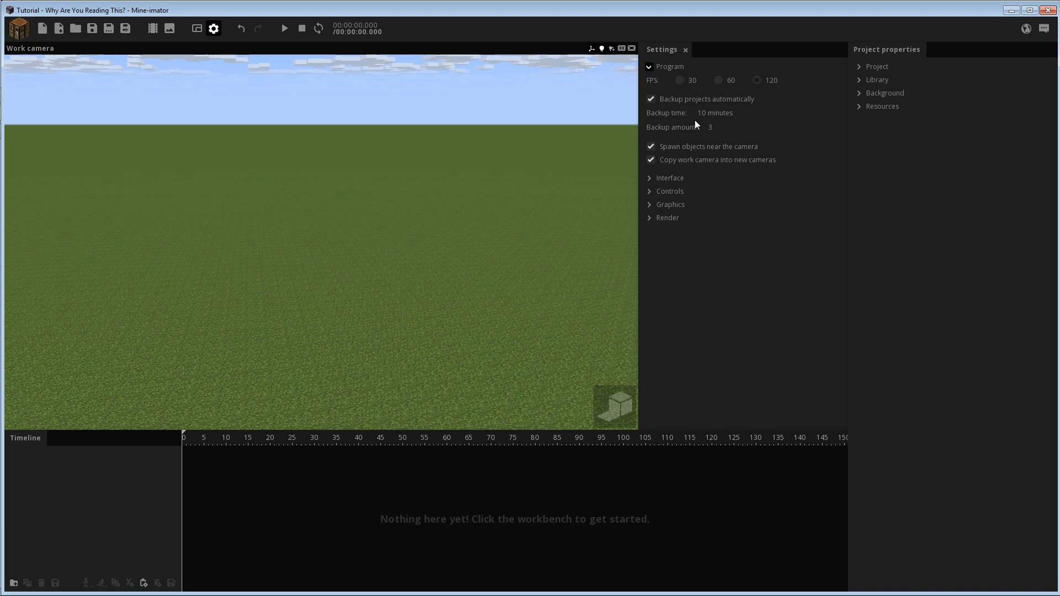
pyautogui.click(650, 67)
pyautogui.click(652, 81)
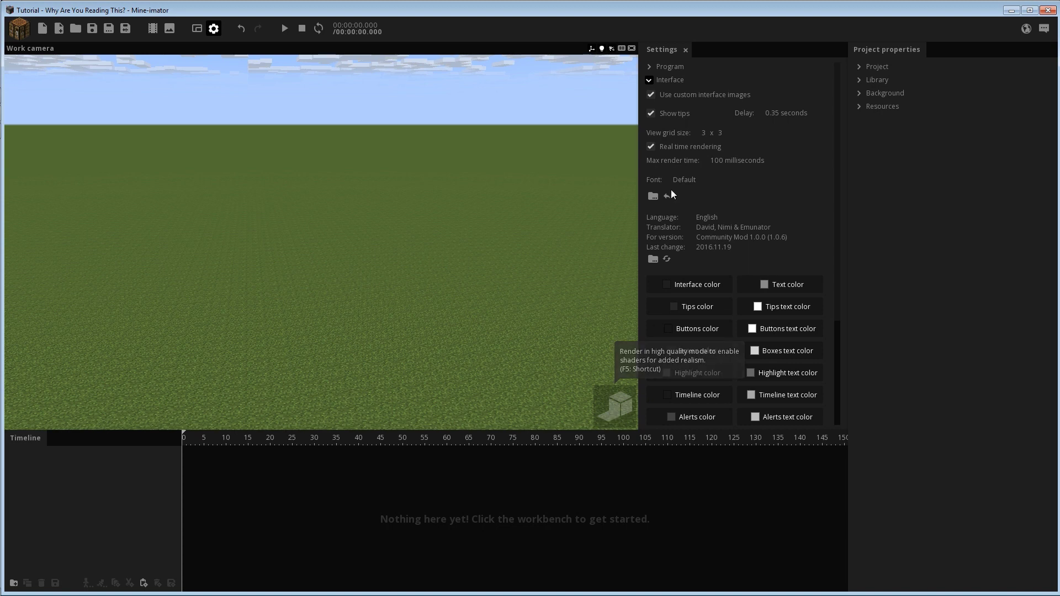
# - Turn off real time rendering and briefly preview the scene in high quality
pyautogui.click(651, 147)
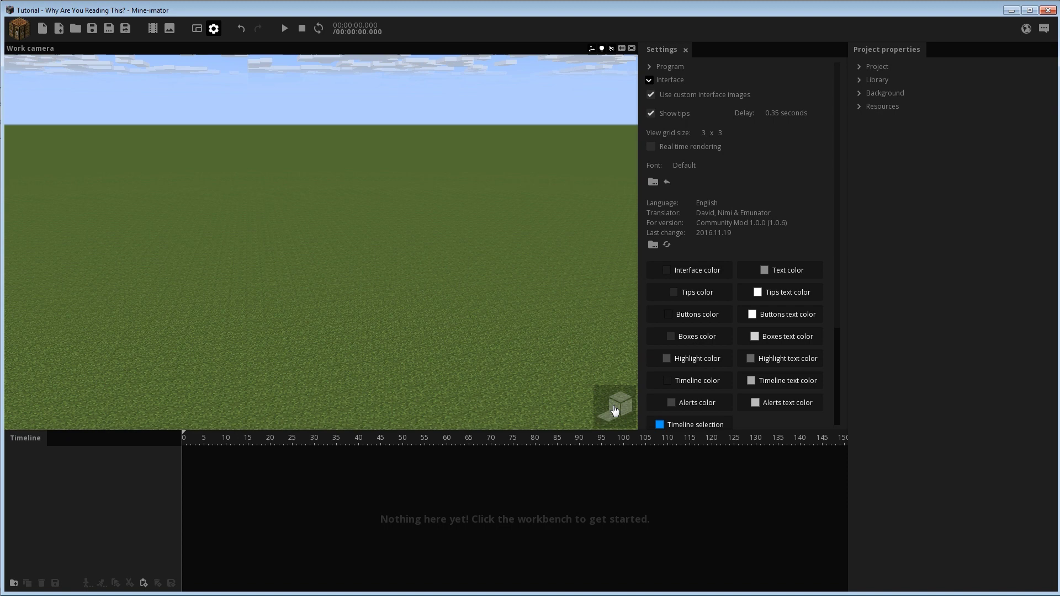
pyautogui.click(615, 408)
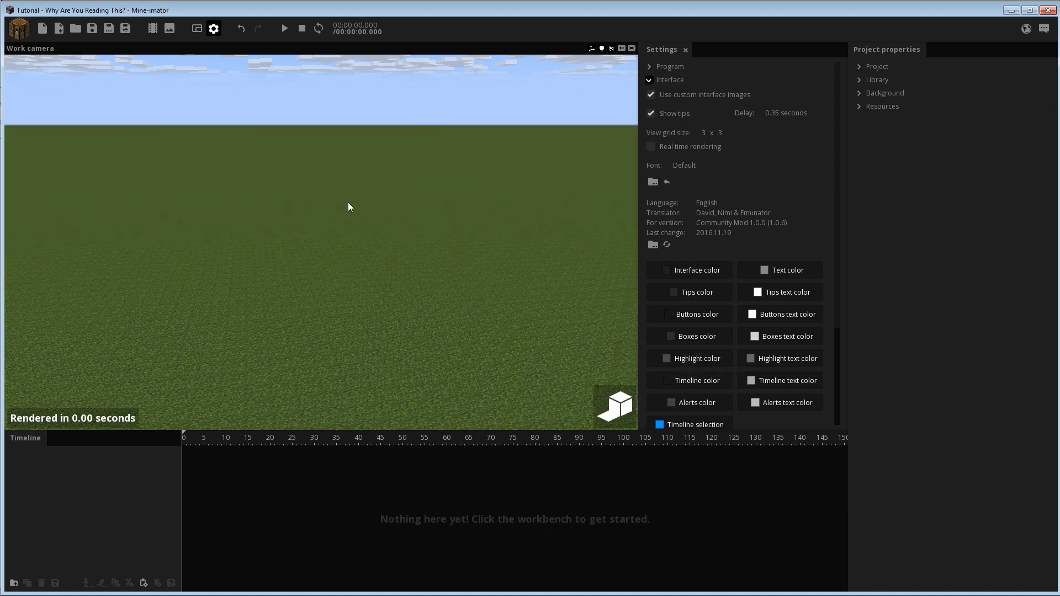
pyautogui.click(616, 408)
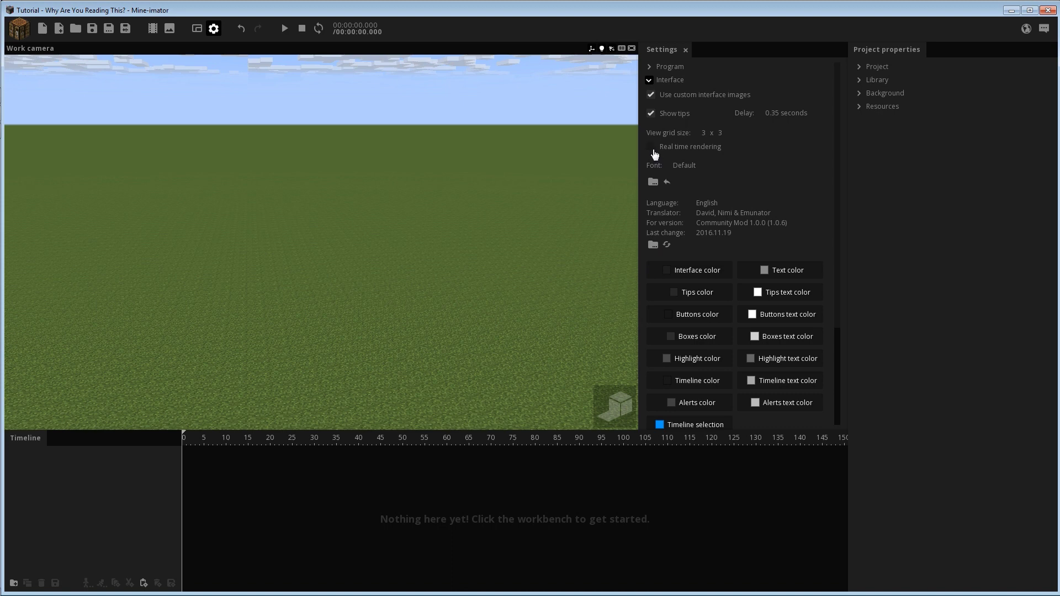
# - Re-enable real time rendering and switch the work camera view to high-quality rendering
pyautogui.click(651, 146)
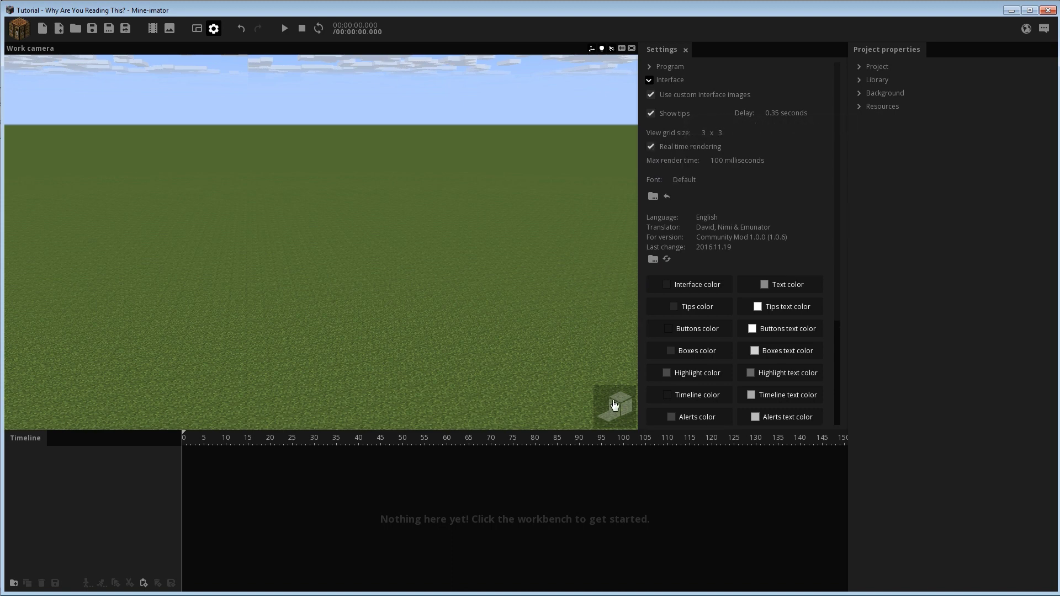
pyautogui.click(614, 404)
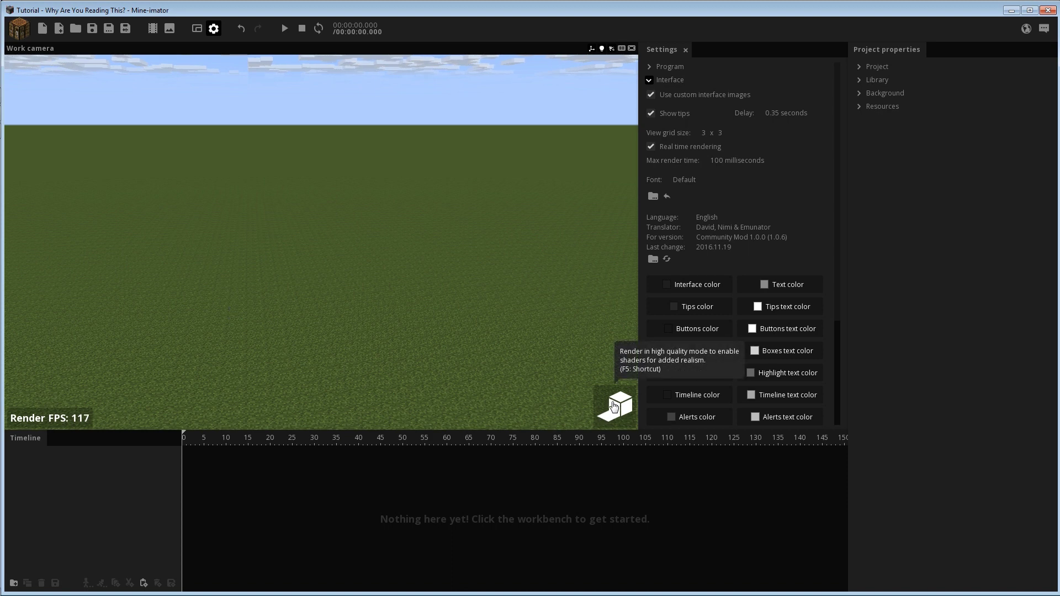
pyautogui.moveTo(839, 159); pyautogui.dragTo(846, 267)
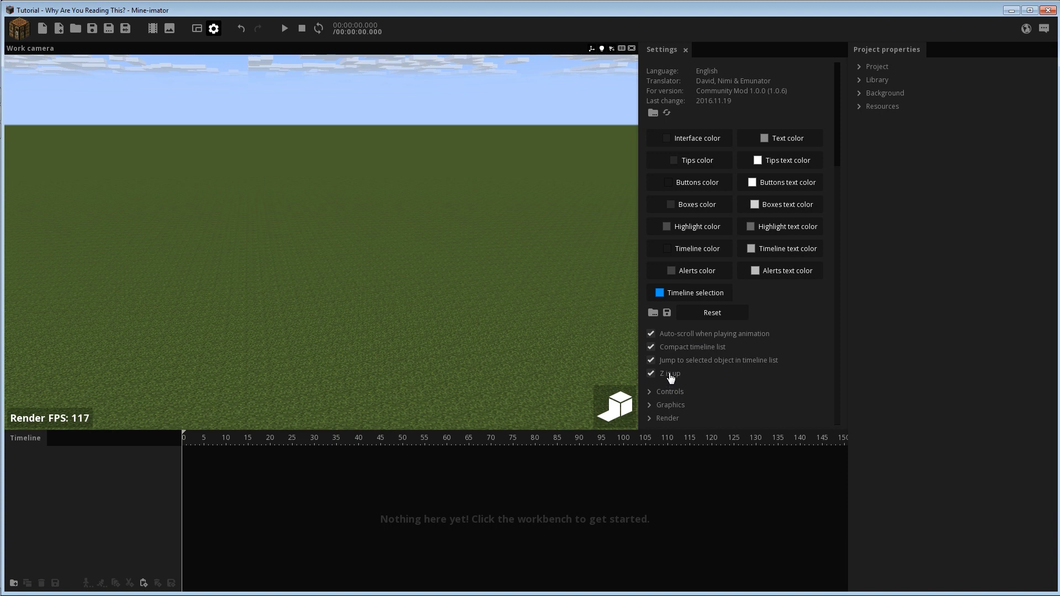
pyautogui.moveTo(671, 378)
pyautogui.moveTo(841, 351); pyautogui.dragTo(828, 166)
pyautogui.click(652, 81)
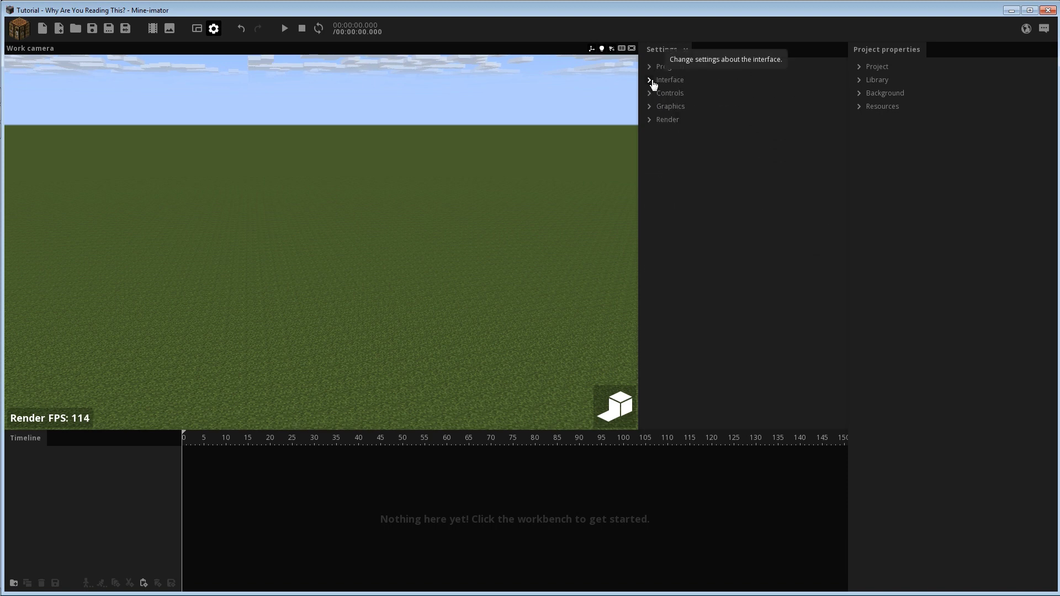
pyautogui.click(651, 94)
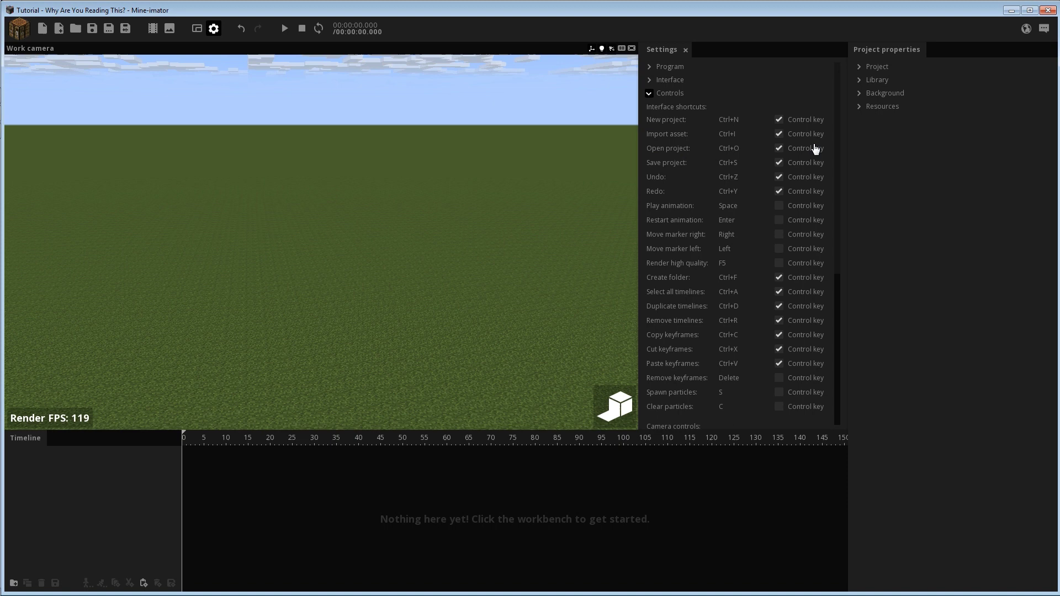
pyautogui.moveTo(840, 107); pyautogui.dragTo(847, 284)
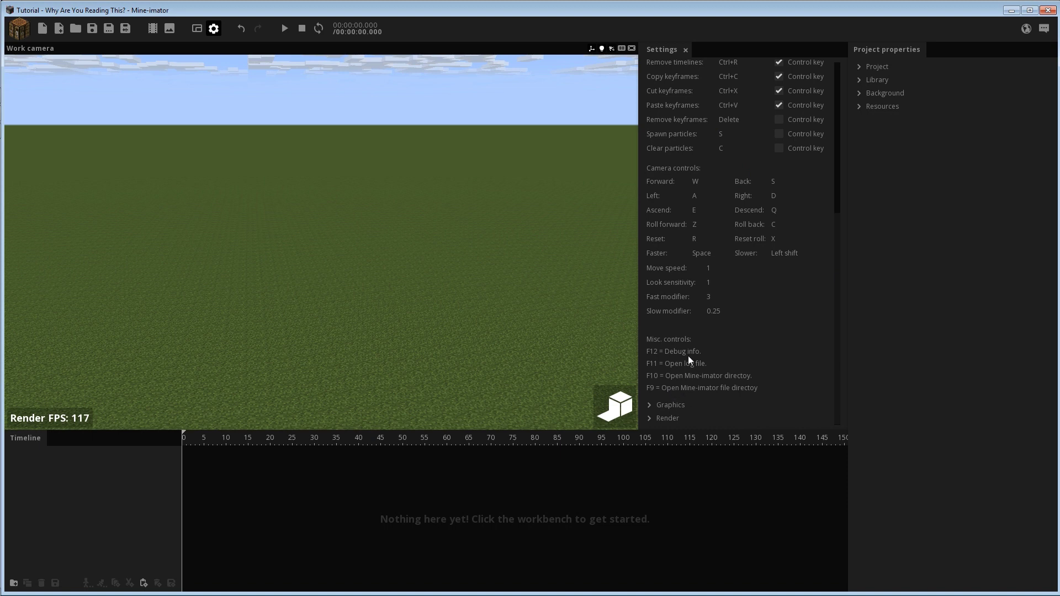
pyautogui.moveTo(840, 319); pyautogui.dragTo(835, 141)
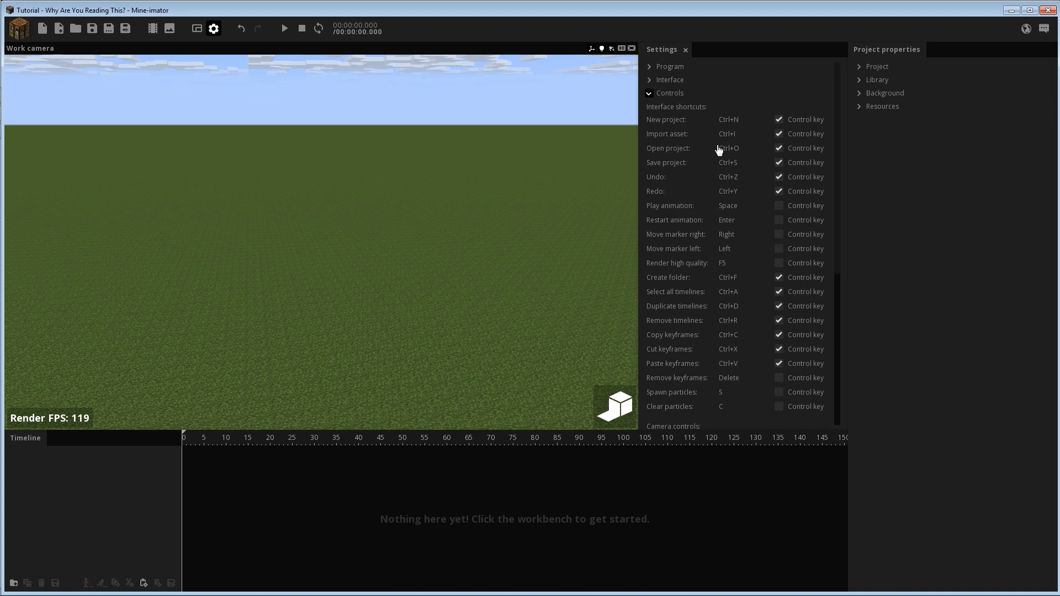
pyautogui.click(652, 93)
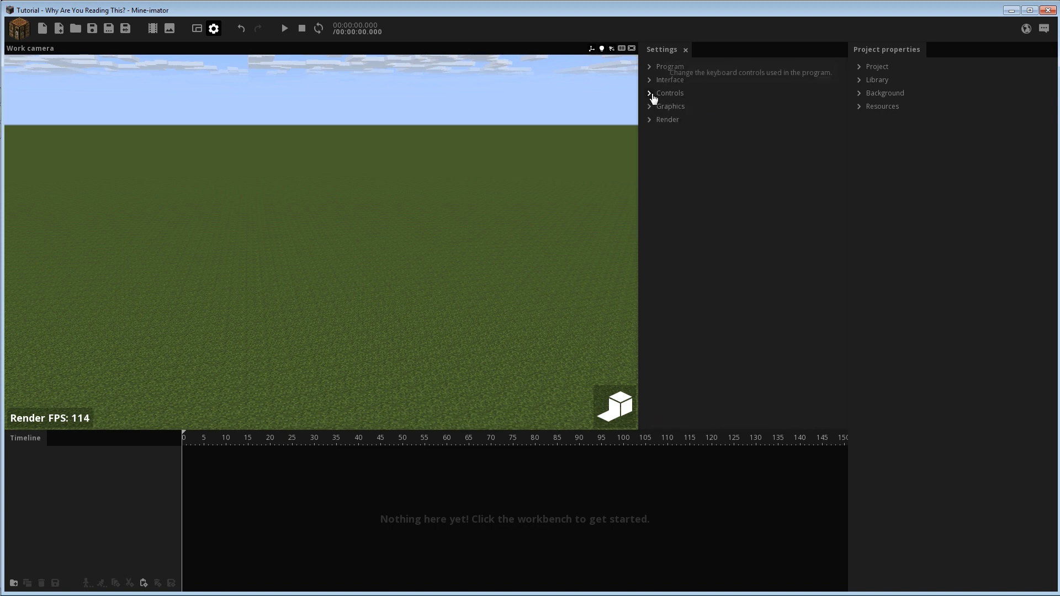
# - Set the Graphics camera buffer size to Big (512x512) after declining the Gigantic size warning
pyautogui.click(651, 106)
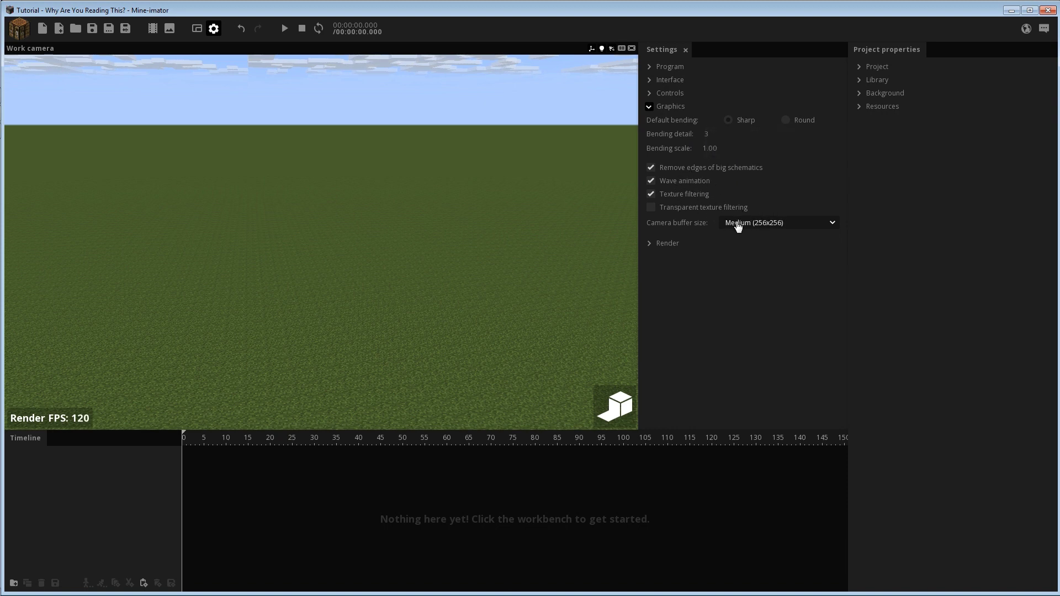
pyautogui.click(768, 224)
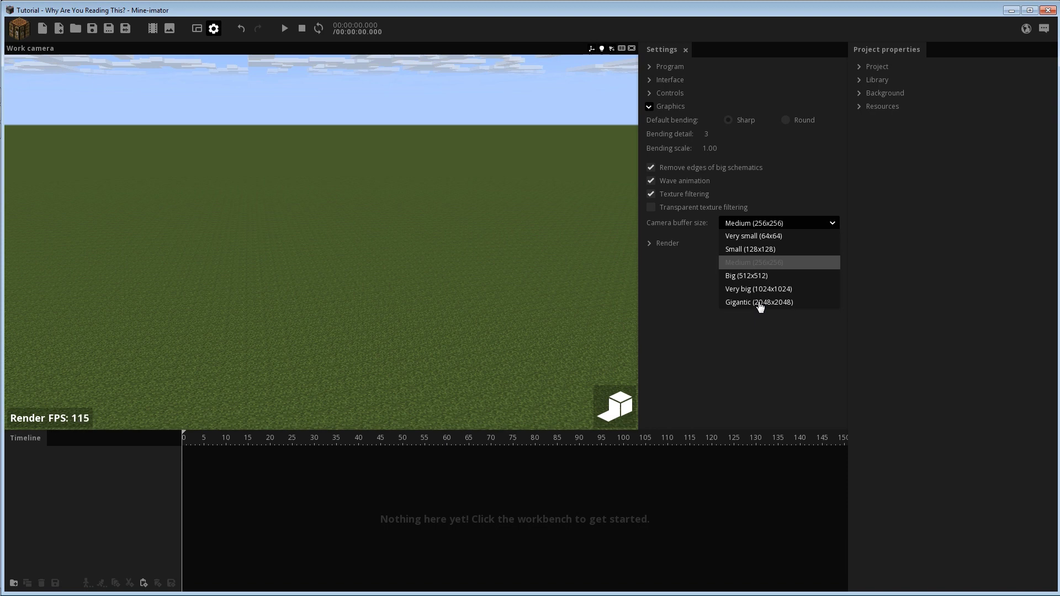
pyautogui.click(760, 303)
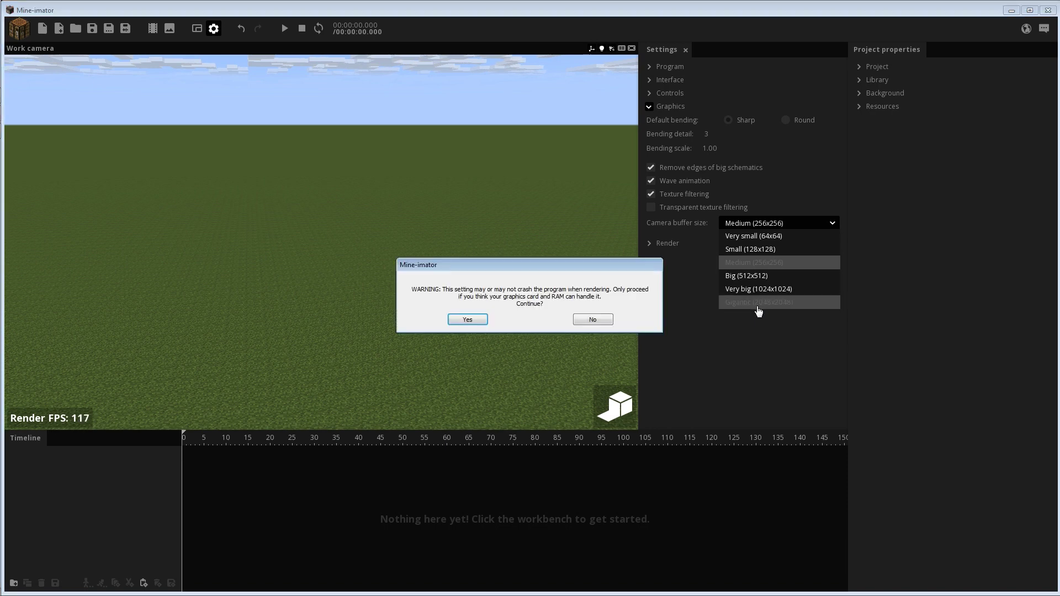
pyautogui.click(592, 321)
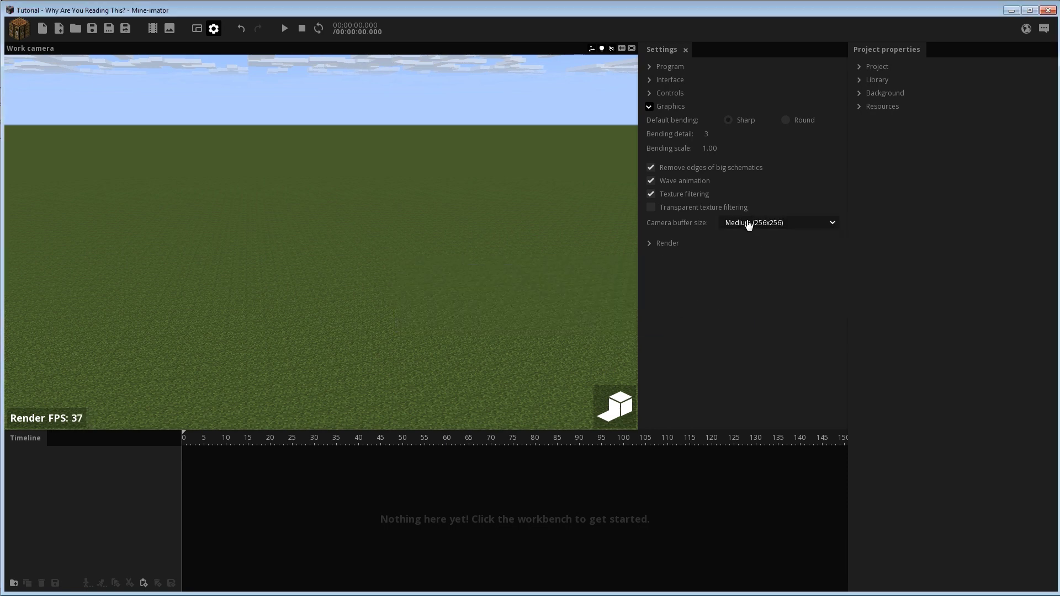
pyautogui.click(749, 224)
pyautogui.click(745, 275)
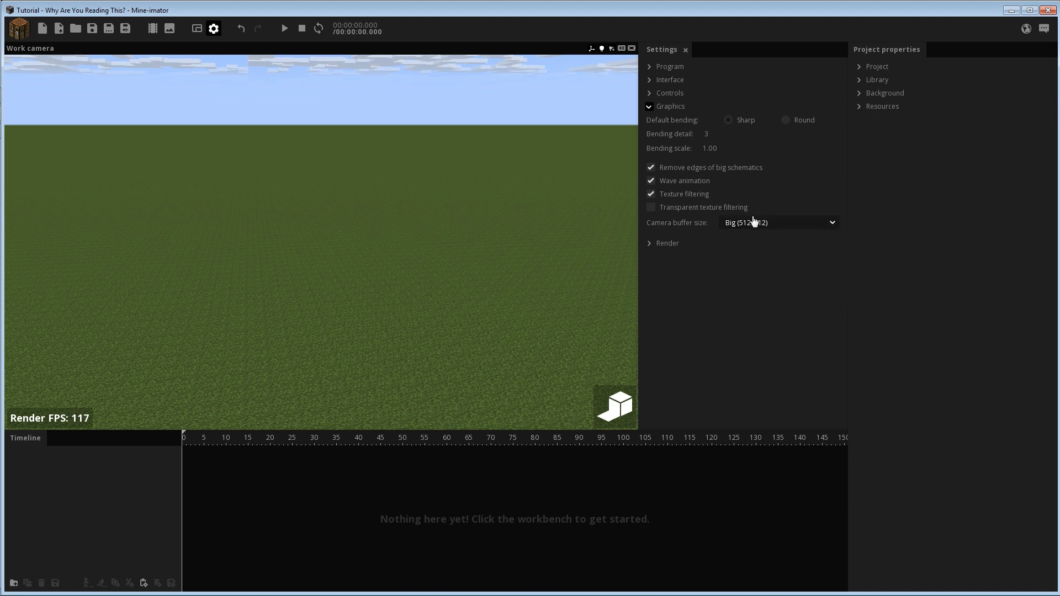
pyautogui.click(751, 224)
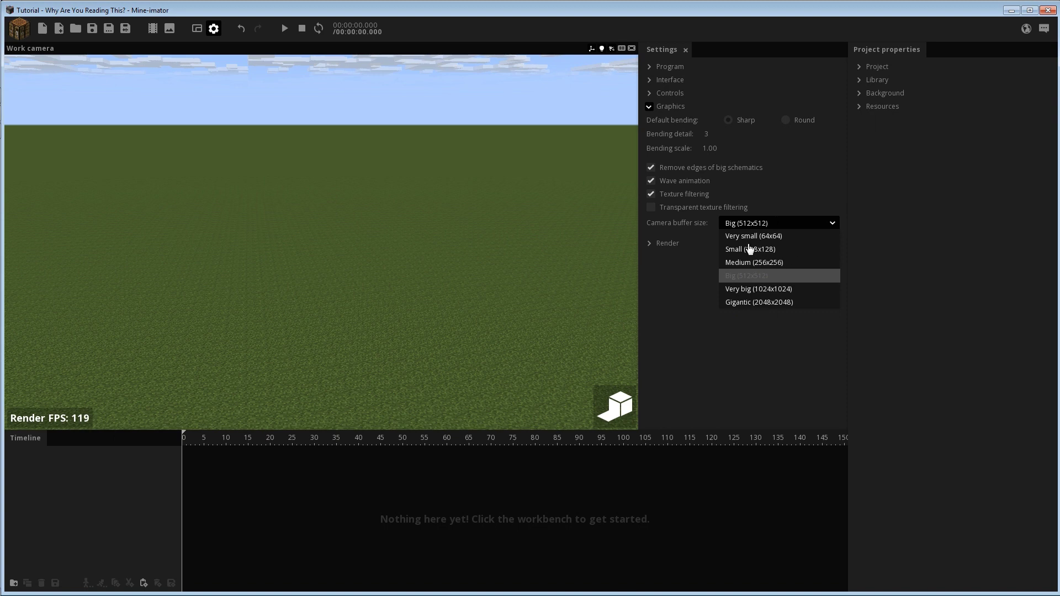
pyautogui.click(834, 224)
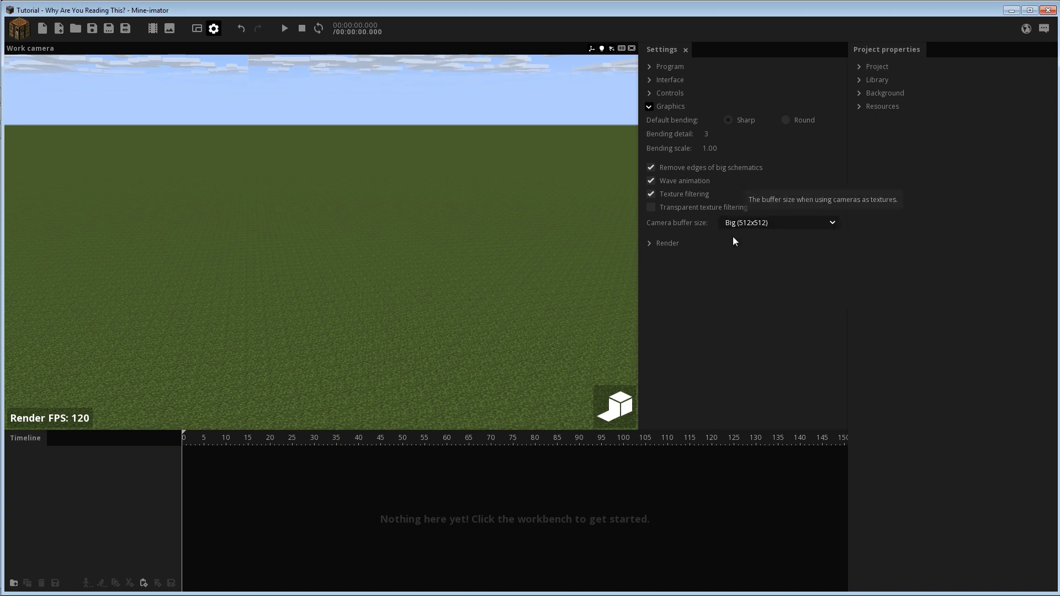
pyautogui.click(650, 107)
# - Uncheck Watermark in the Render settings section, then collapse the section
pyautogui.click(650, 120)
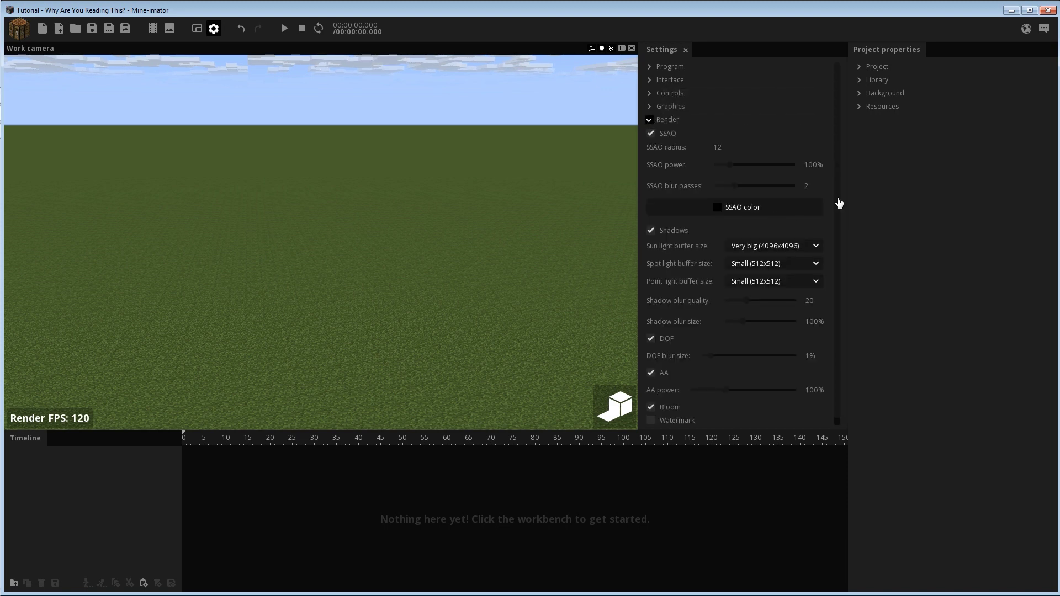
pyautogui.moveTo(839, 204); pyautogui.dragTo(838, 246)
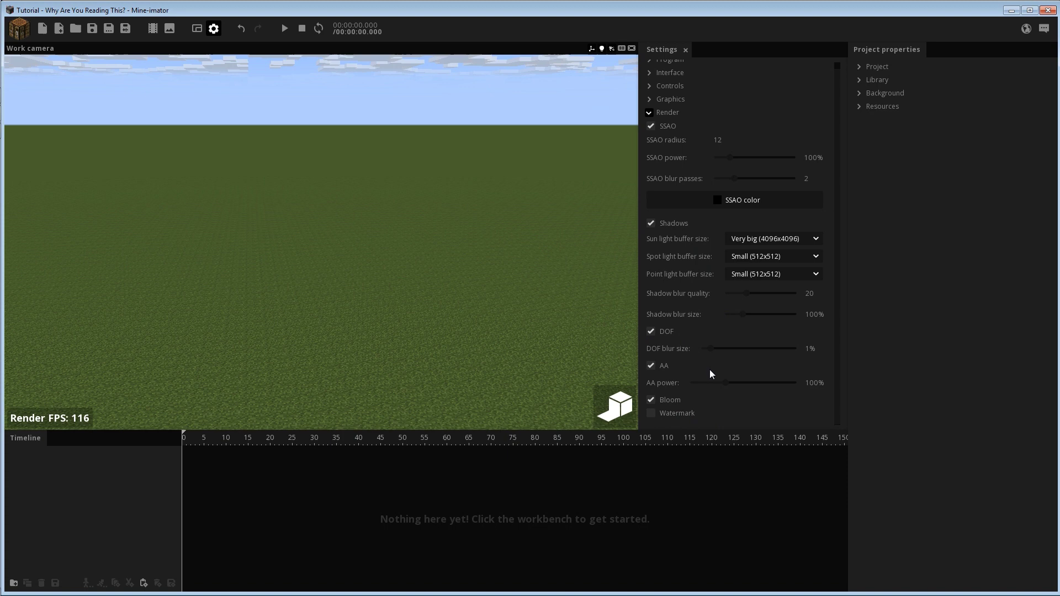
pyautogui.click(678, 414)
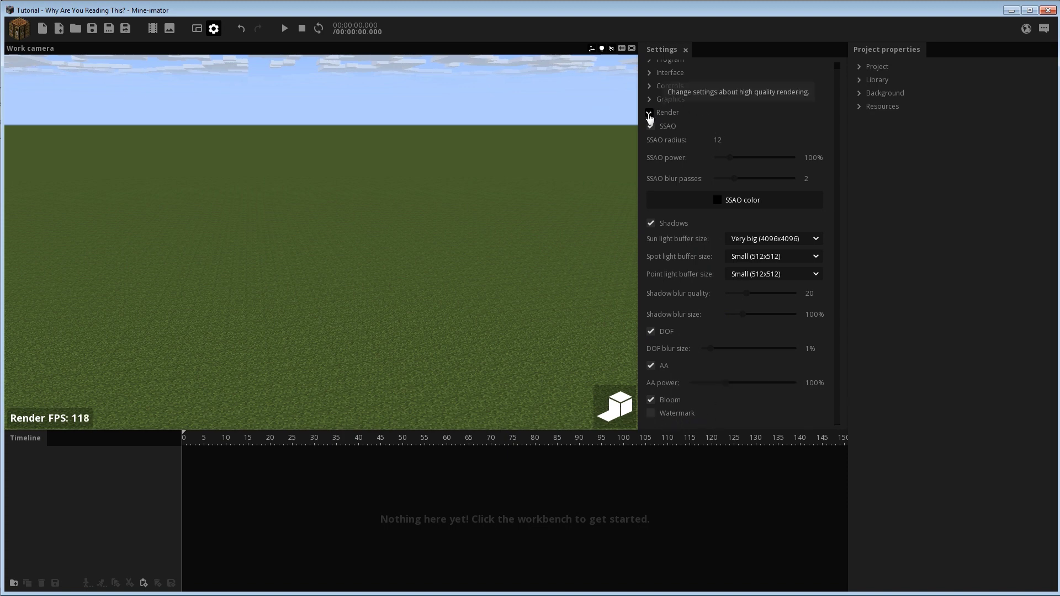
pyautogui.click(649, 114)
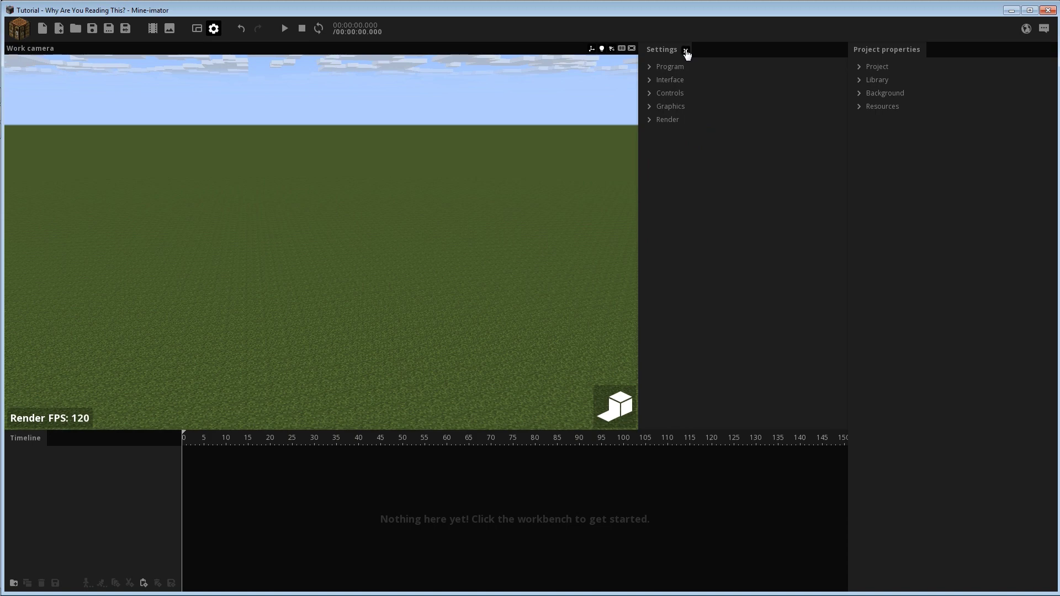
# - Close Settings and create a Steve character in the scene
pyautogui.click(685, 50)
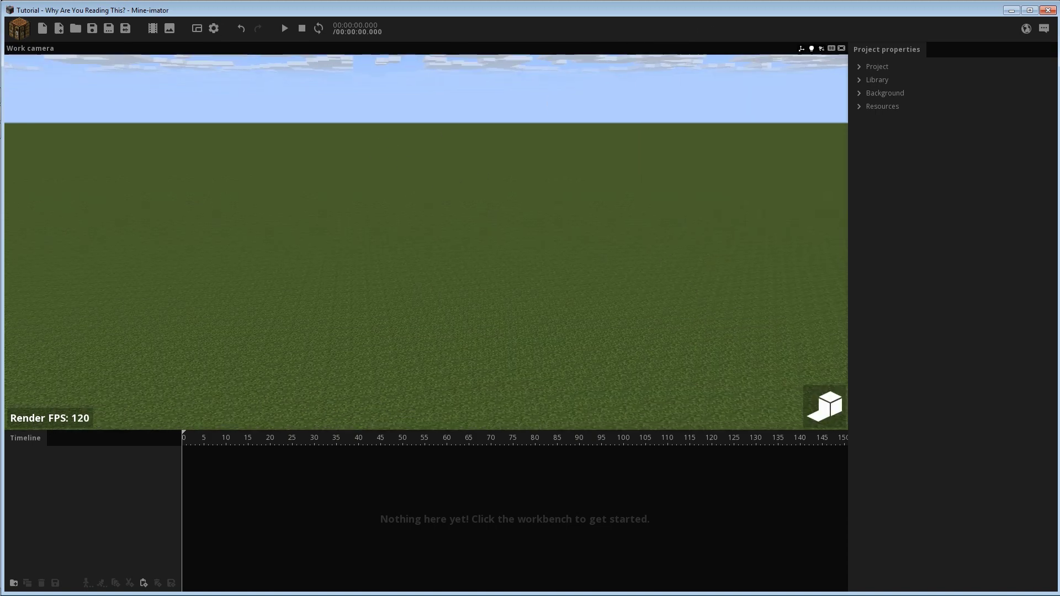
pyautogui.moveTo(771, 342)
pyautogui.mouseDown(button='right')
pyautogui.moveTo(771, 369)
pyautogui.moveTo(771, 353)
pyautogui.mouseUp(button='right')
pyautogui.click(21, 32)
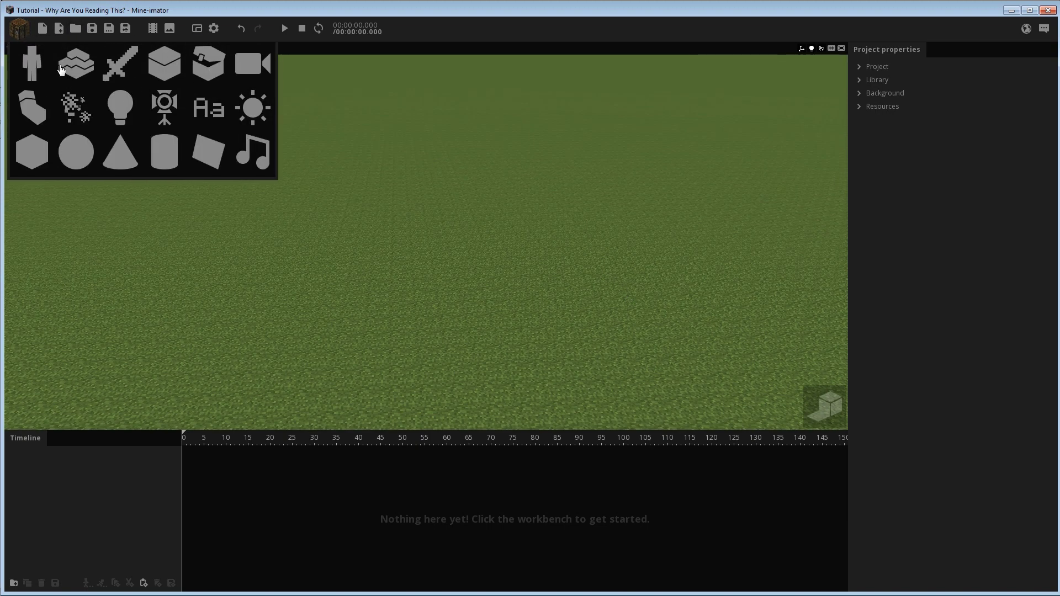
pyautogui.click(381, 321)
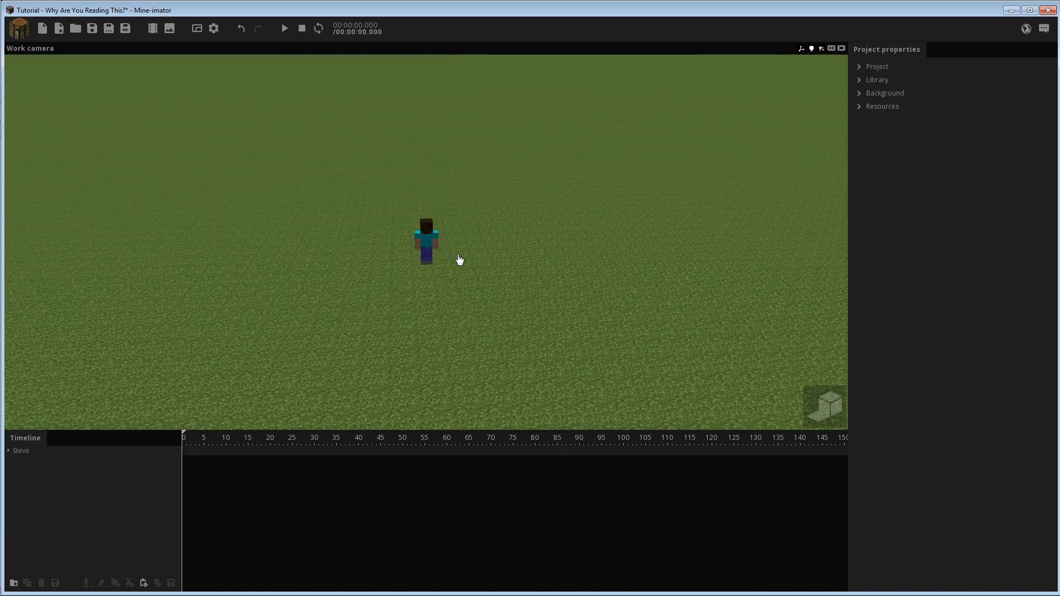
pyautogui.click(97, 454)
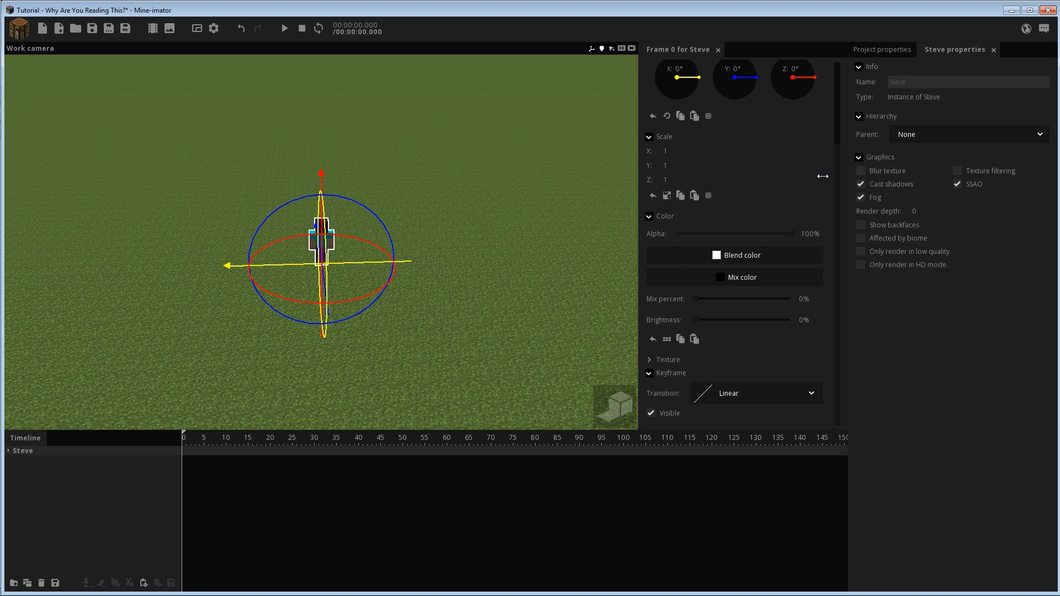
# - Reset Steve's Position Z to 0 and orbit the view round to his front
pyautogui.scroll(3, 772, 176)
pyautogui.moveTo(675, 110); pyautogui.dragTo(679, 108)
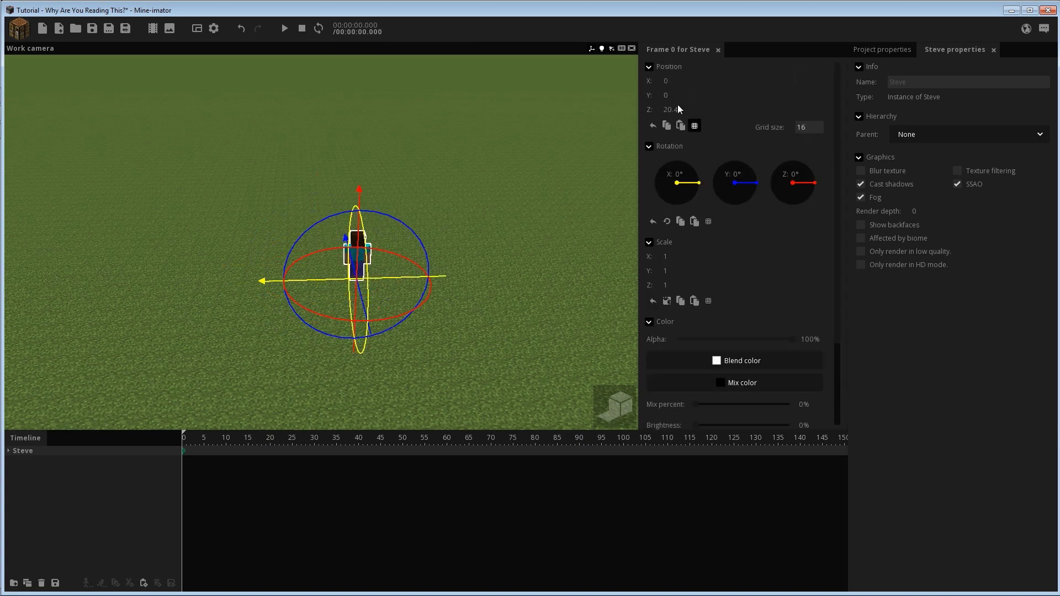
pyautogui.click(652, 126)
pyautogui.moveTo(499, 194); pyautogui.dragTo(478, 246, button='middle')
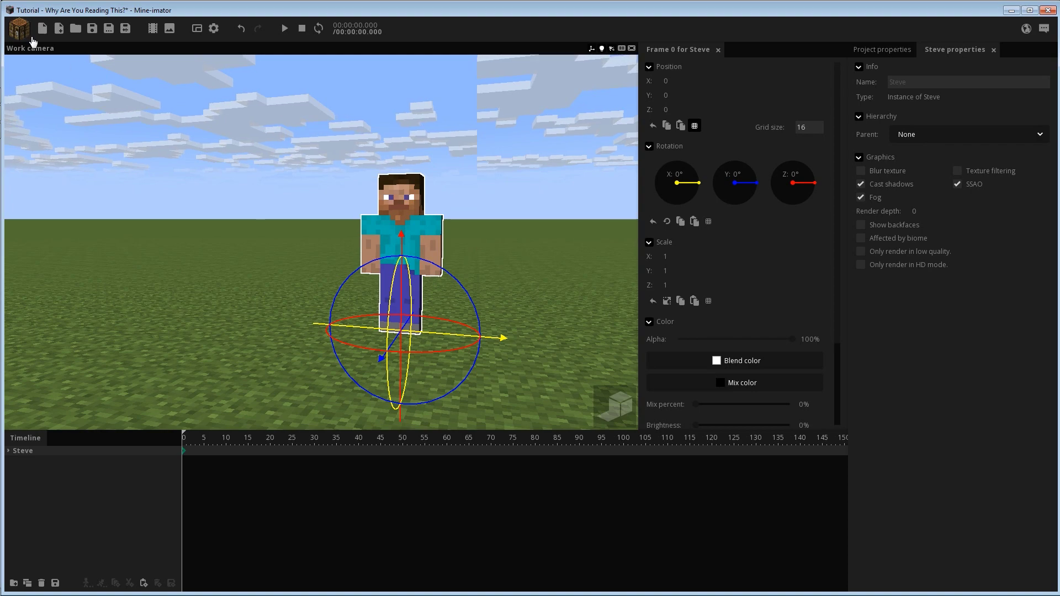
# - Add the Grass Block and Cobblestone blocks to the scene
pyautogui.click(28, 36)
pyautogui.click(165, 64)
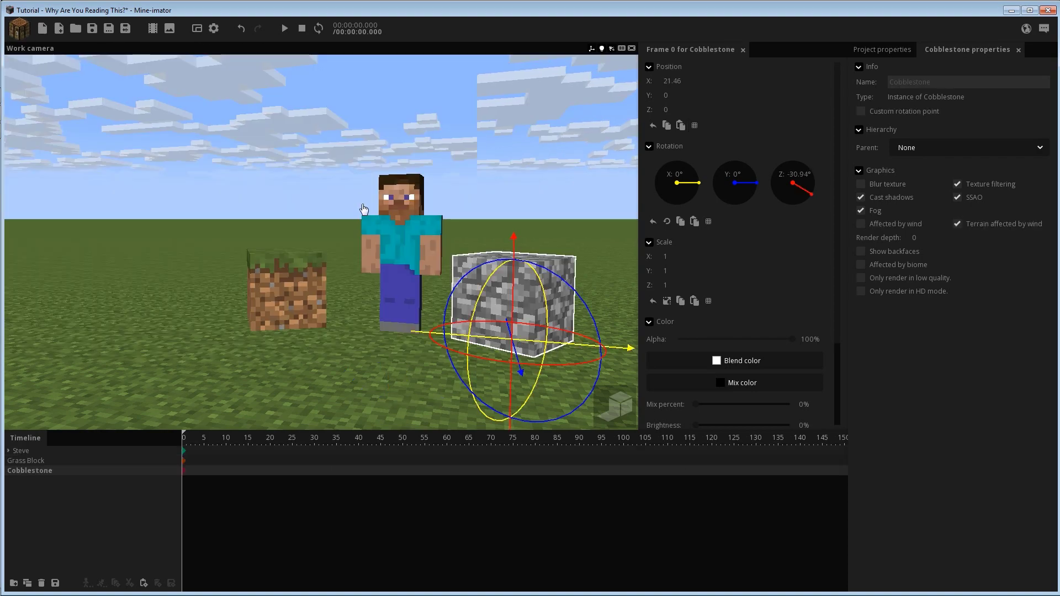
pyautogui.moveTo(339, 208); pyautogui.dragTo(330, 154, button='middle')
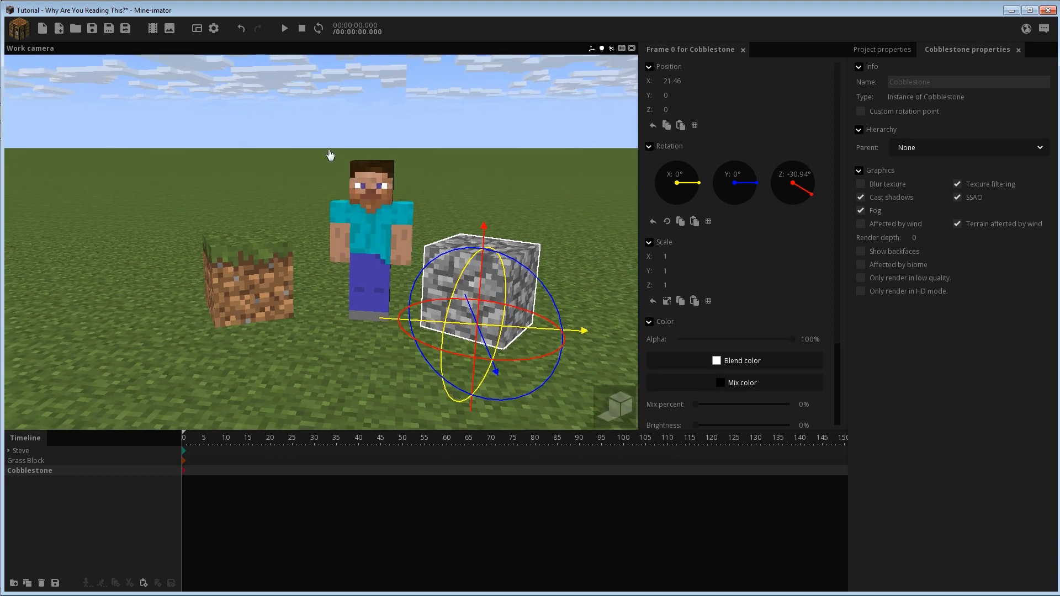
# - Create a character with the Enderman model and slide it left beside Steve
pyautogui.click(24, 30)
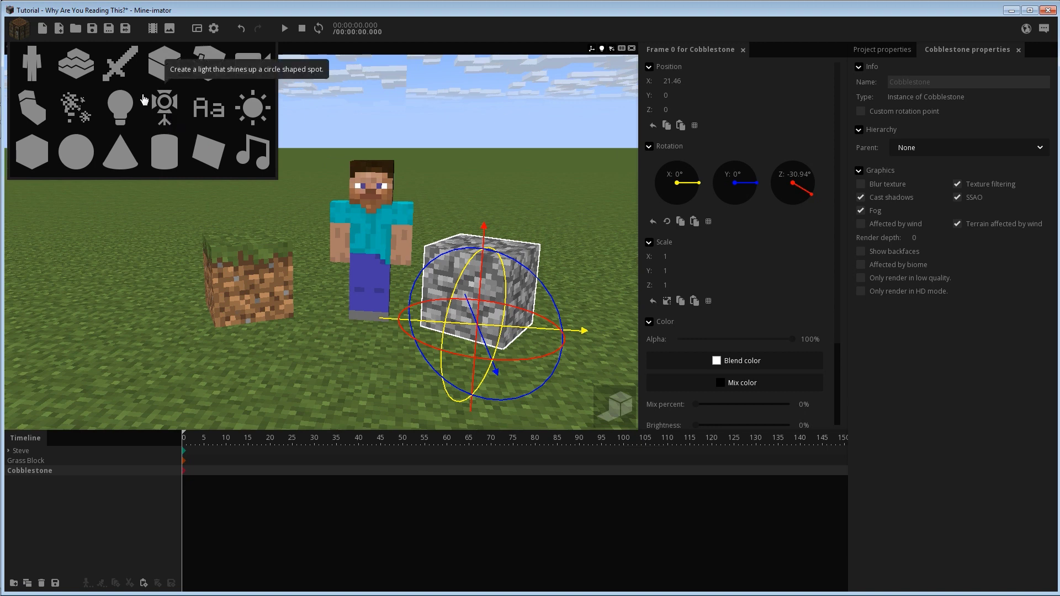
pyautogui.click(47, 63)
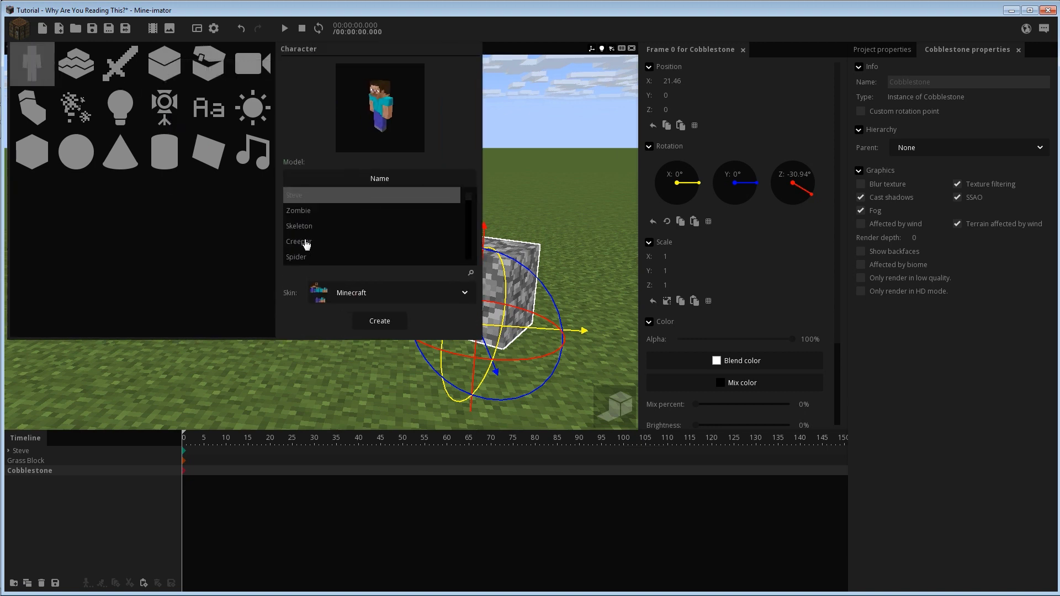
pyautogui.click(307, 257)
pyautogui.scroll(-2, 395, 243)
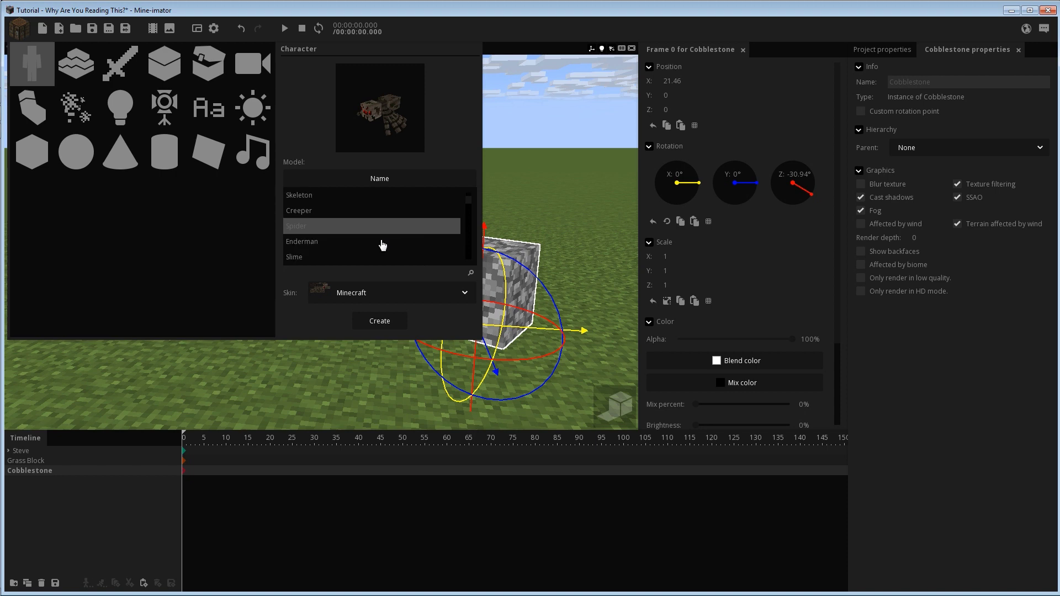
pyautogui.click(381, 241)
pyautogui.click(380, 321)
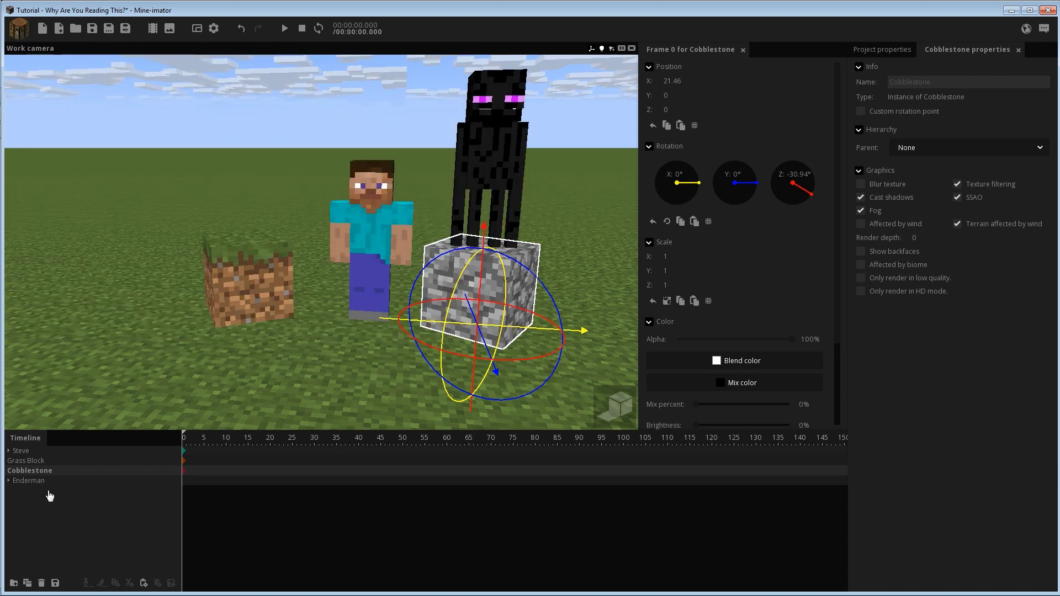
pyautogui.click(49, 481)
pyautogui.moveTo(519, 323); pyautogui.dragTo(355, 292)
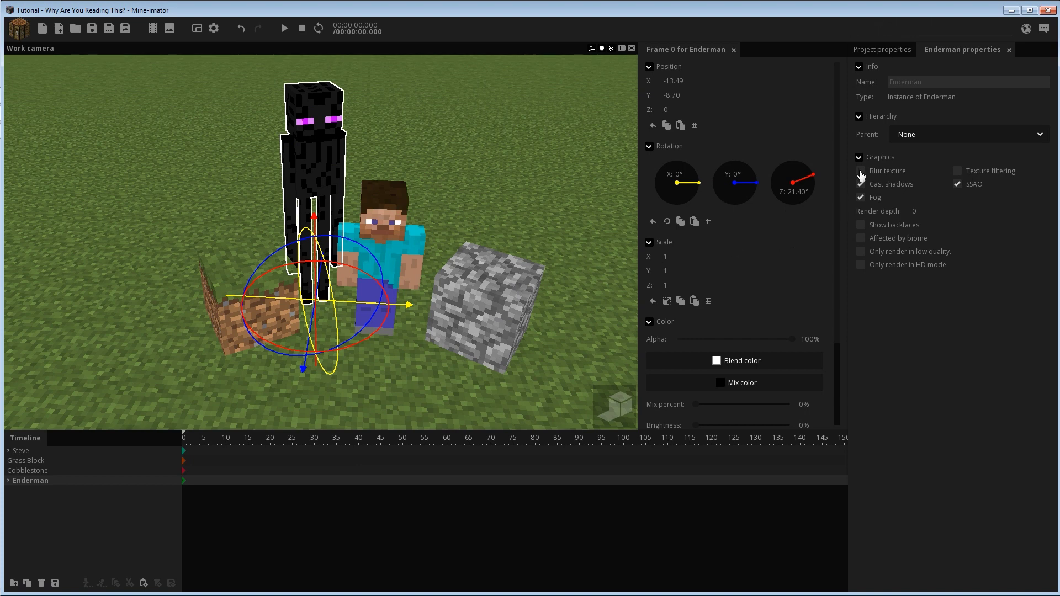
pyautogui.moveTo(839, 166); pyautogui.dragTo(846, 296)
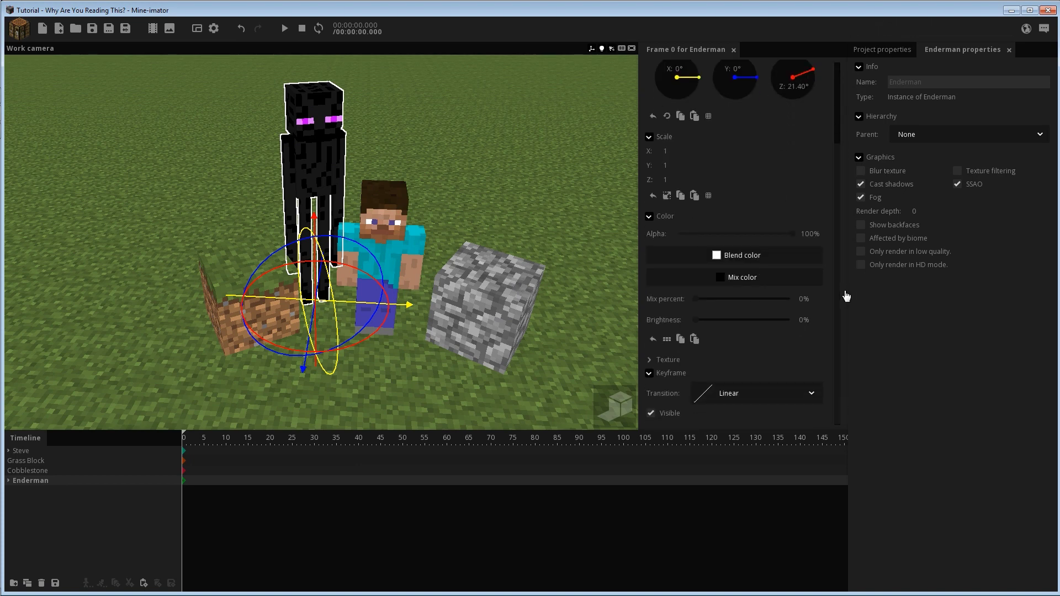
# - Create a camera, rotate it to frame Steve, the Enderman and blocks, and enlarge its preview
pyautogui.click(24, 32)
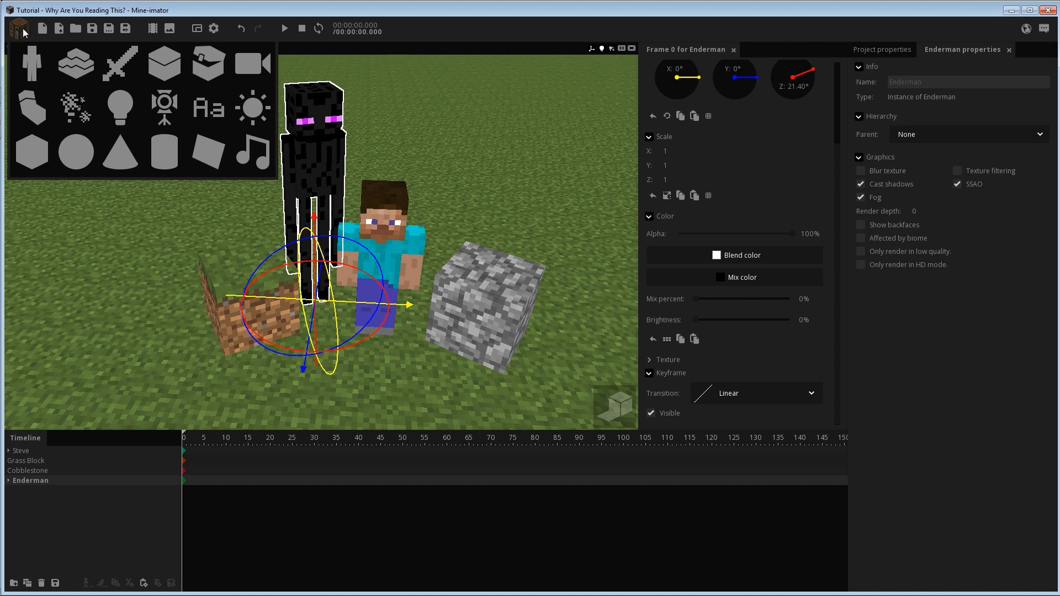
pyautogui.click(254, 74)
pyautogui.click(379, 113)
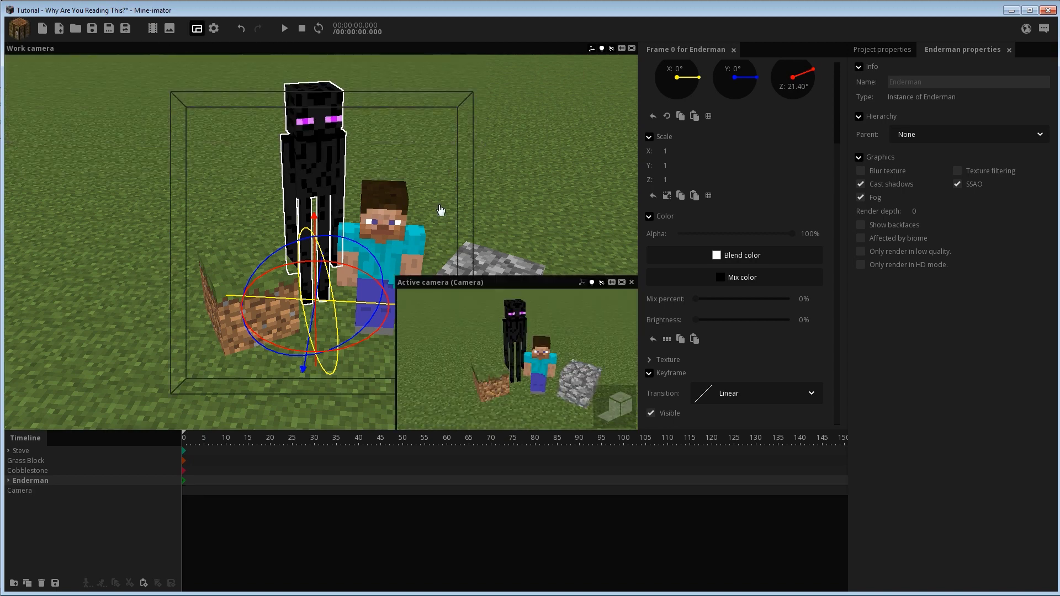
pyautogui.moveTo(540, 346); pyautogui.dragTo(499, 348, button='right')
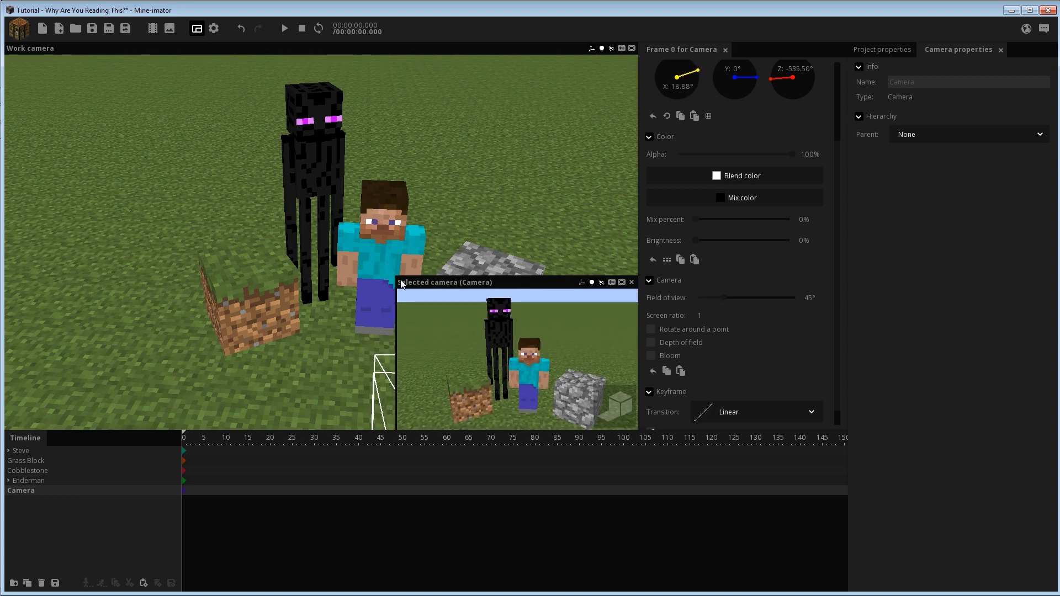
pyautogui.moveTo(395, 276); pyautogui.dragTo(199, 131)
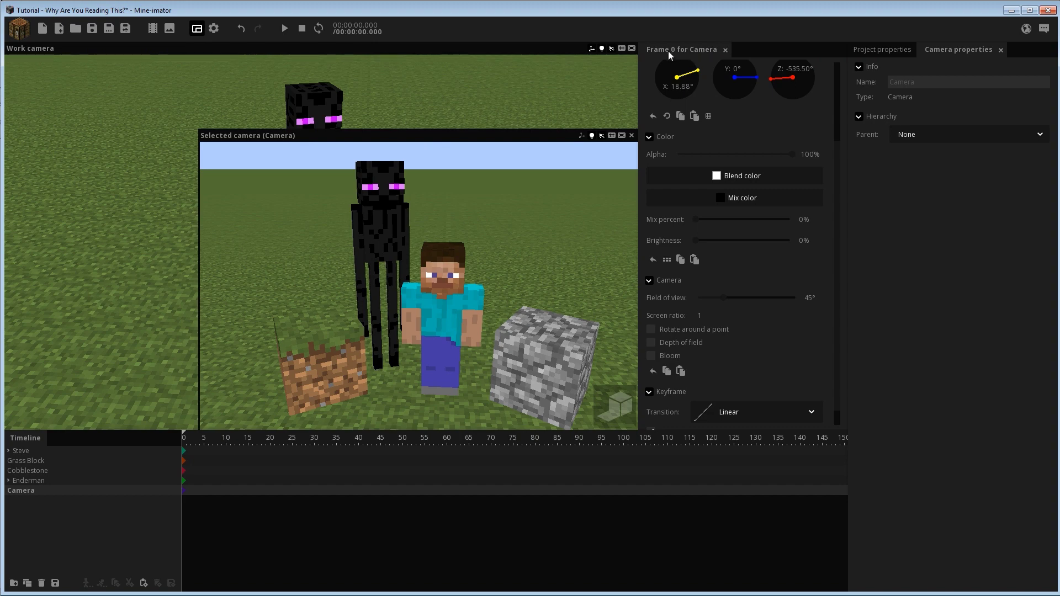
pyautogui.moveTo(234, 138); pyautogui.dragTo(348, 66)
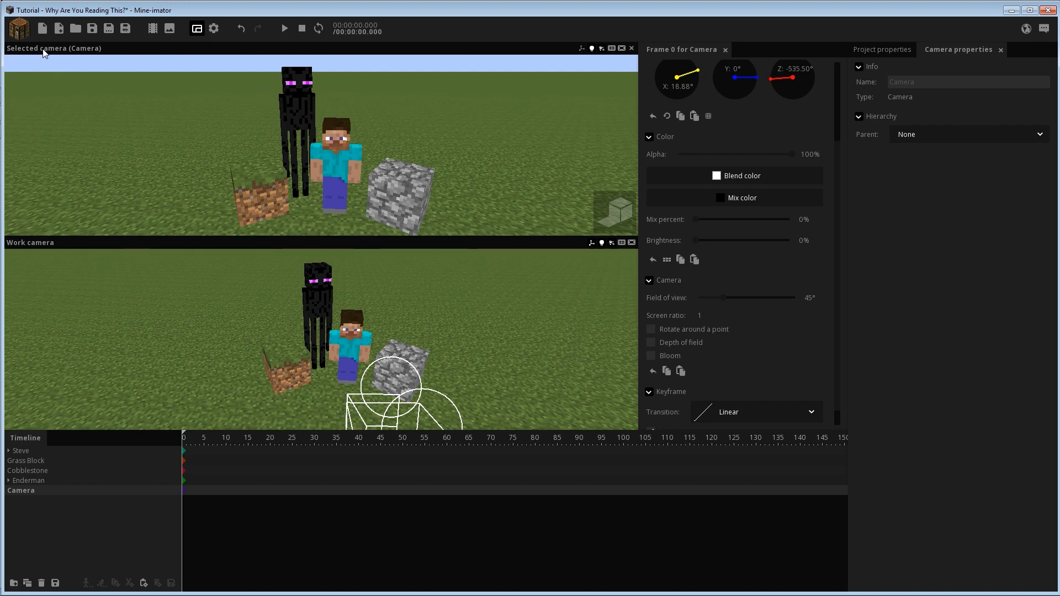
pyautogui.moveTo(44, 53); pyautogui.dragTo(555, 361)
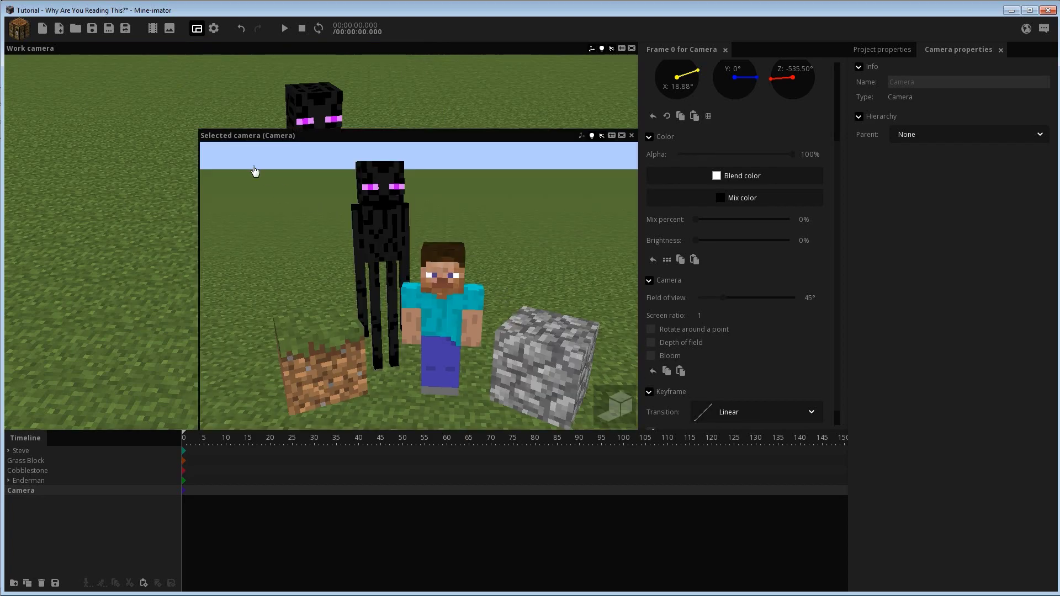
pyautogui.moveTo(199, 129); pyautogui.dragTo(353, 237)
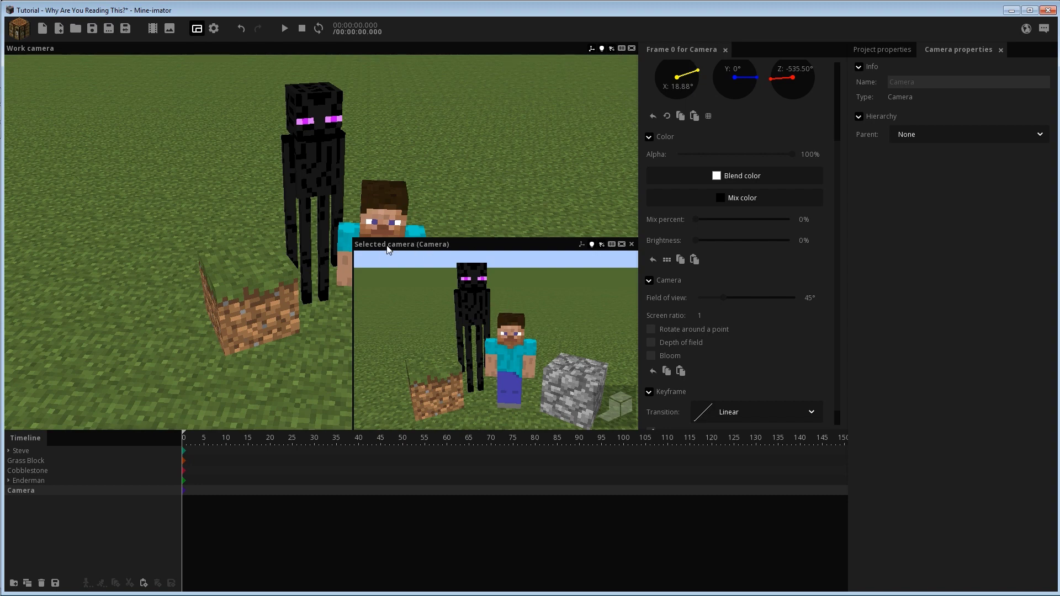
pyautogui.moveTo(388, 249); pyautogui.dragTo(552, 202)
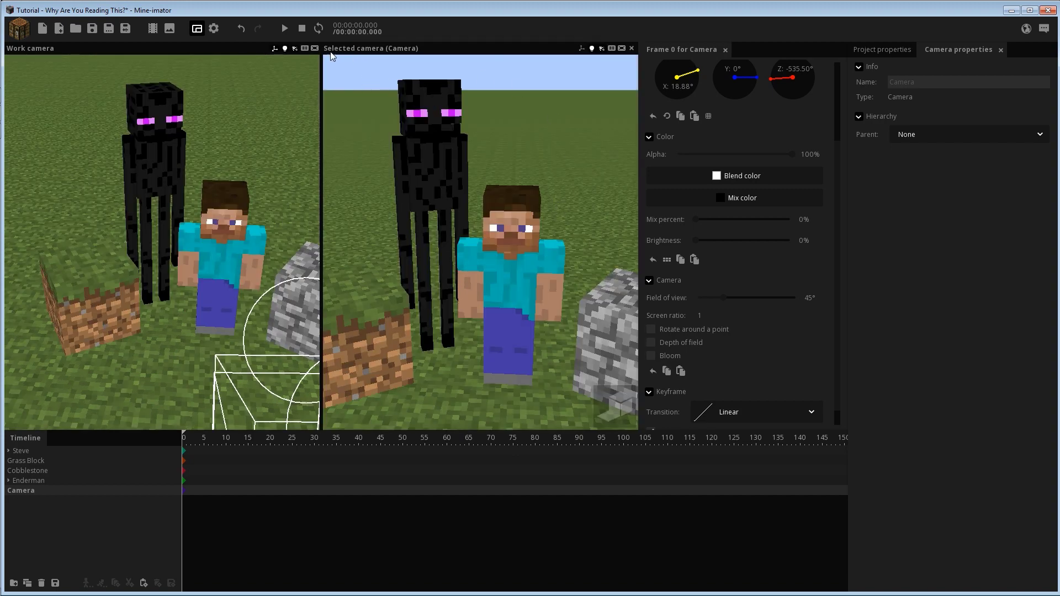
pyautogui.moveTo(331, 55); pyautogui.dragTo(518, 349)
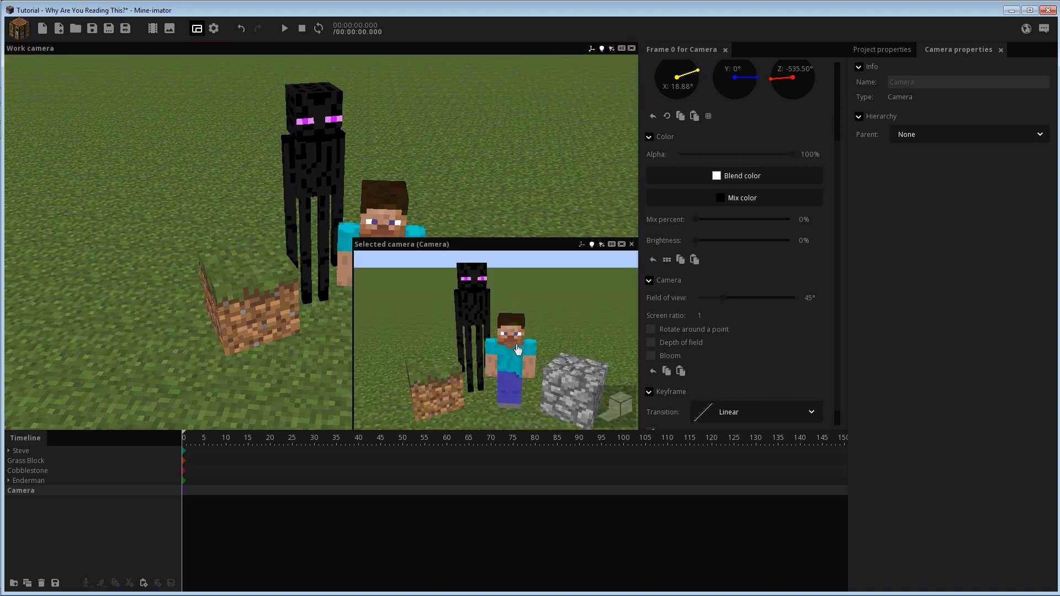
pyautogui.moveTo(351, 237); pyautogui.dragTo(112, 91)
# - Save the project, switch to high-quality preview, and keep sun shadow resolution at Very big
pyautogui.hotkey('ctrl', 's')
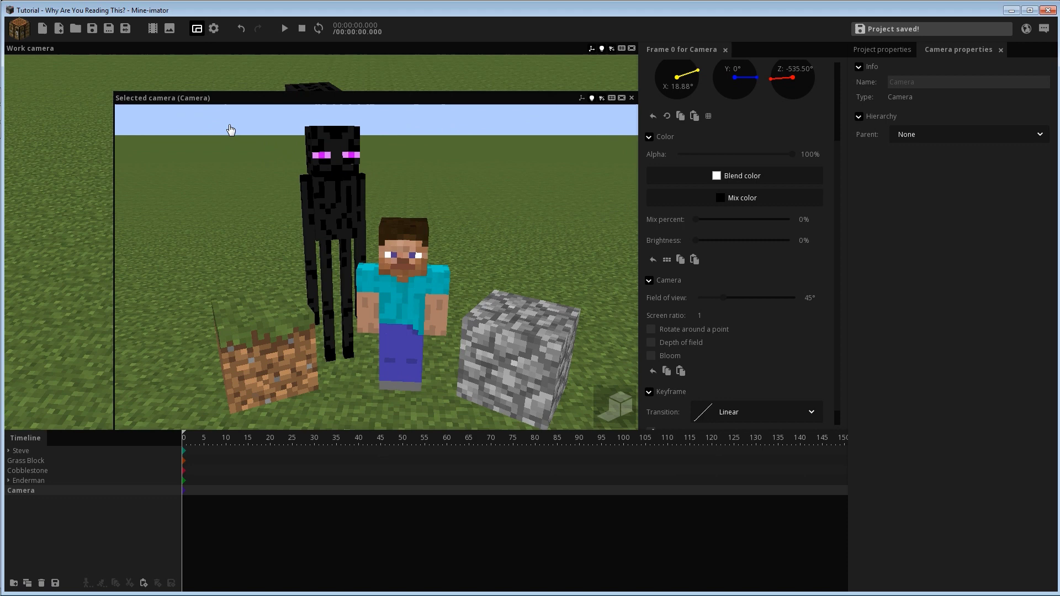
pyautogui.click(621, 409)
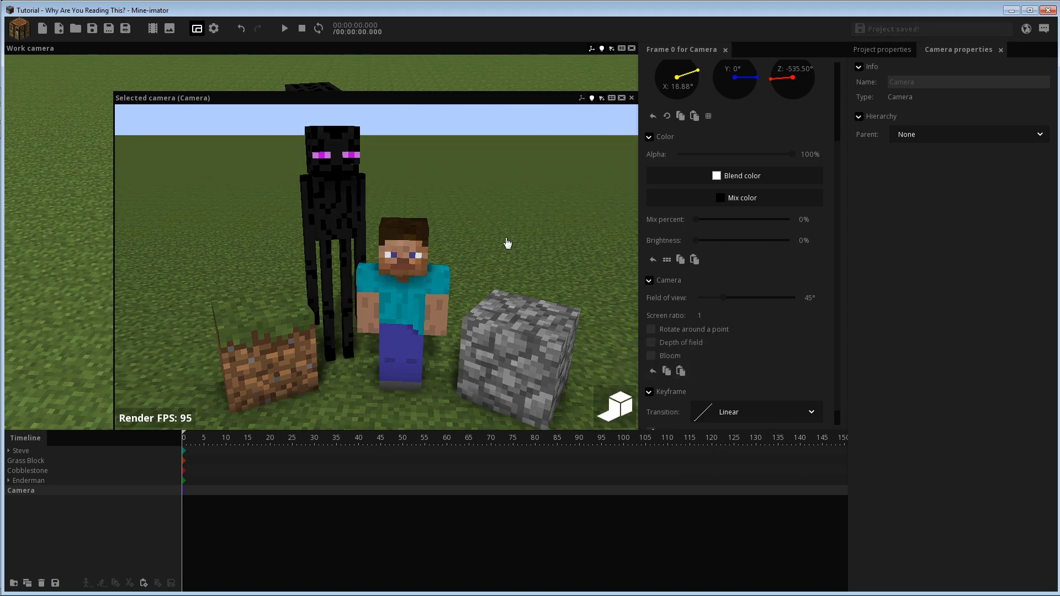
pyautogui.click(213, 28)
pyautogui.click(668, 119)
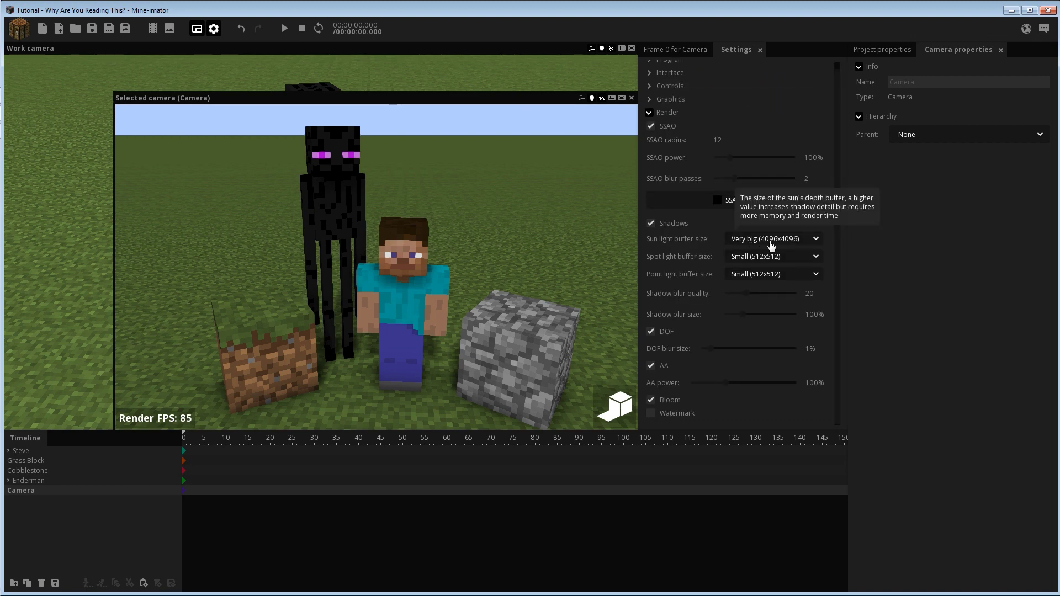
pyautogui.click(774, 240)
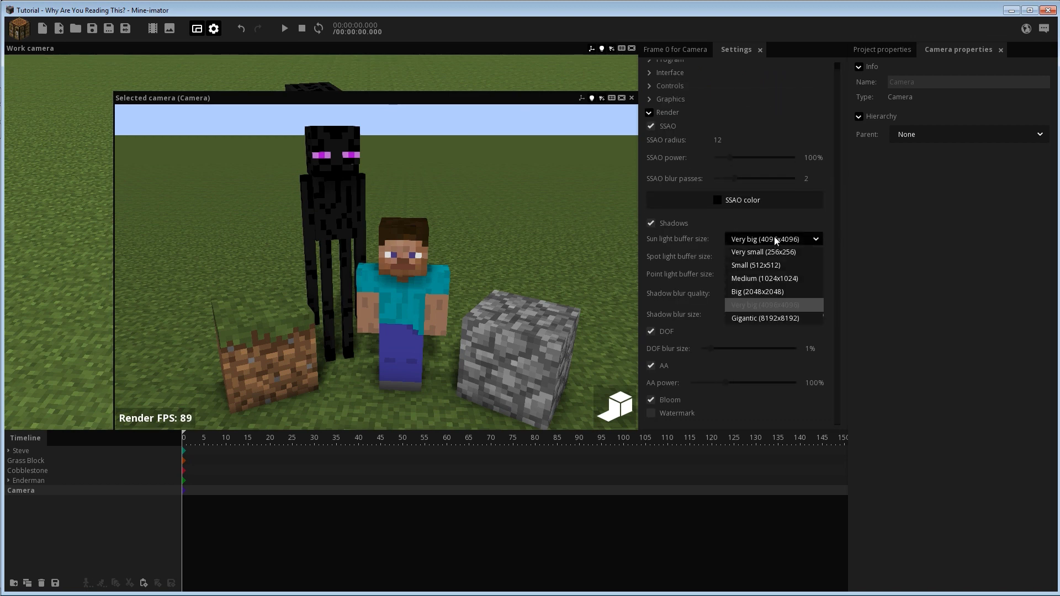
pyautogui.click(775, 241)
pyautogui.moveTo(521, 157); pyautogui.dragTo(525, 169, button='right')
# - In project Background settings, keep the Plains biome and adjust the sun's time and rotation
pyautogui.click(882, 49)
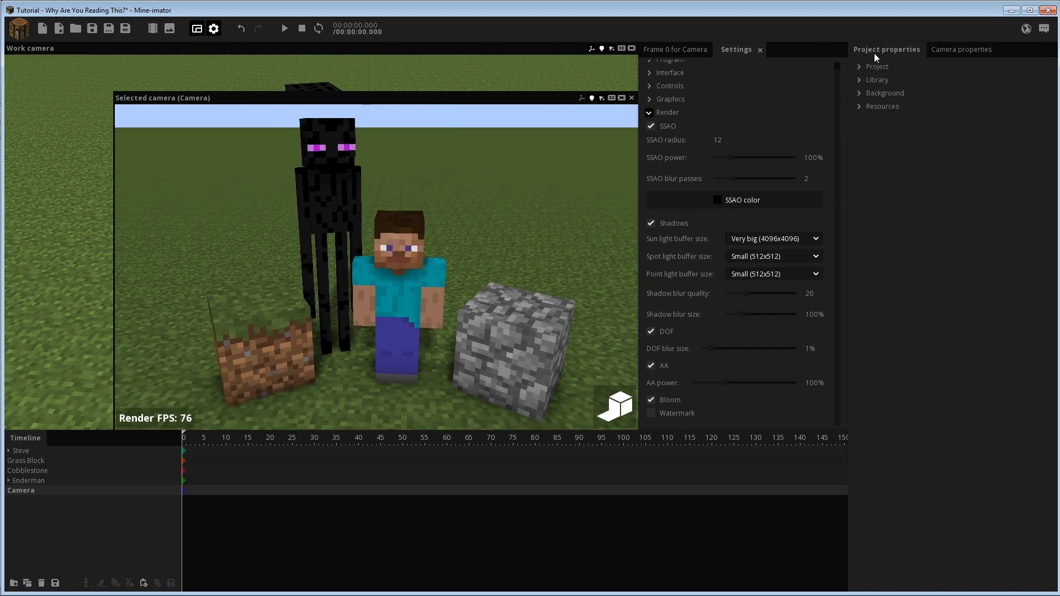
pyautogui.click(875, 98)
pyautogui.scroll(-3, 933, 315)
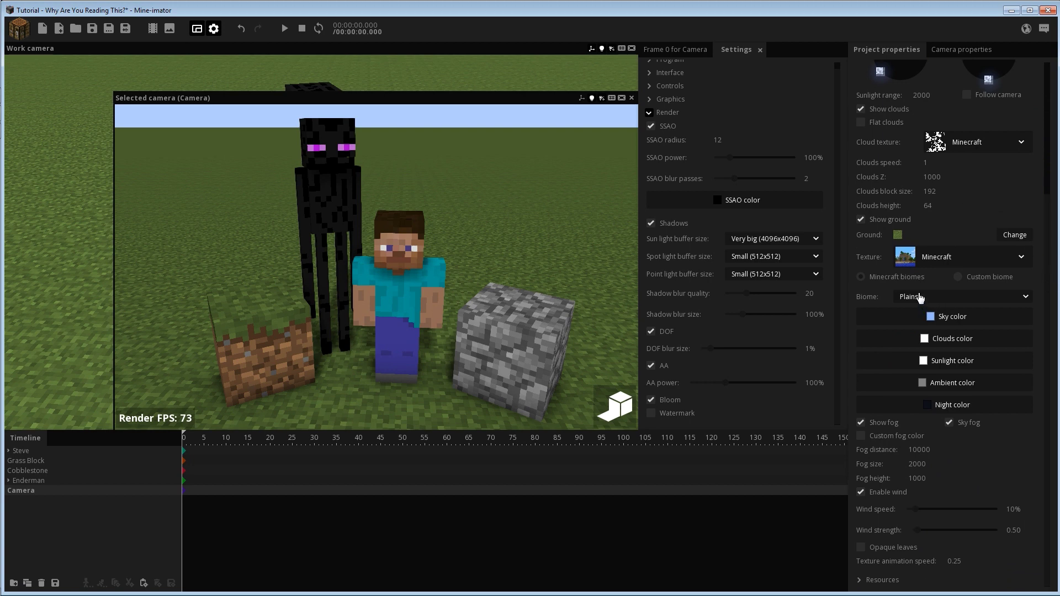
pyautogui.click(921, 297)
pyautogui.click(930, 303)
pyautogui.scroll(5, 1045, 229)
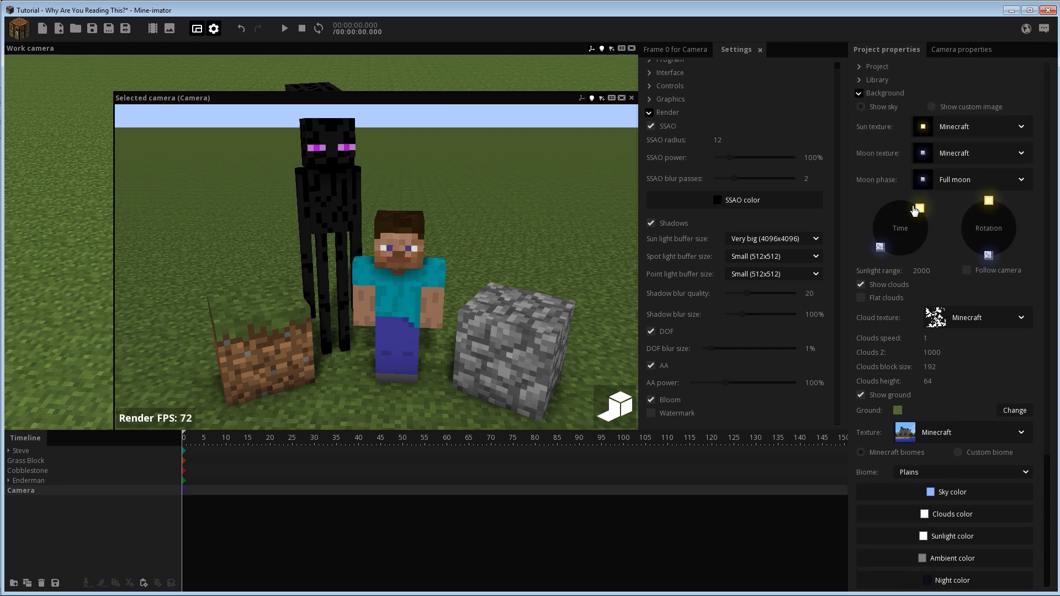
pyautogui.moveTo(907, 202); pyautogui.dragTo(919, 207)
pyautogui.moveTo(992, 209); pyautogui.dragTo(1001, 209)
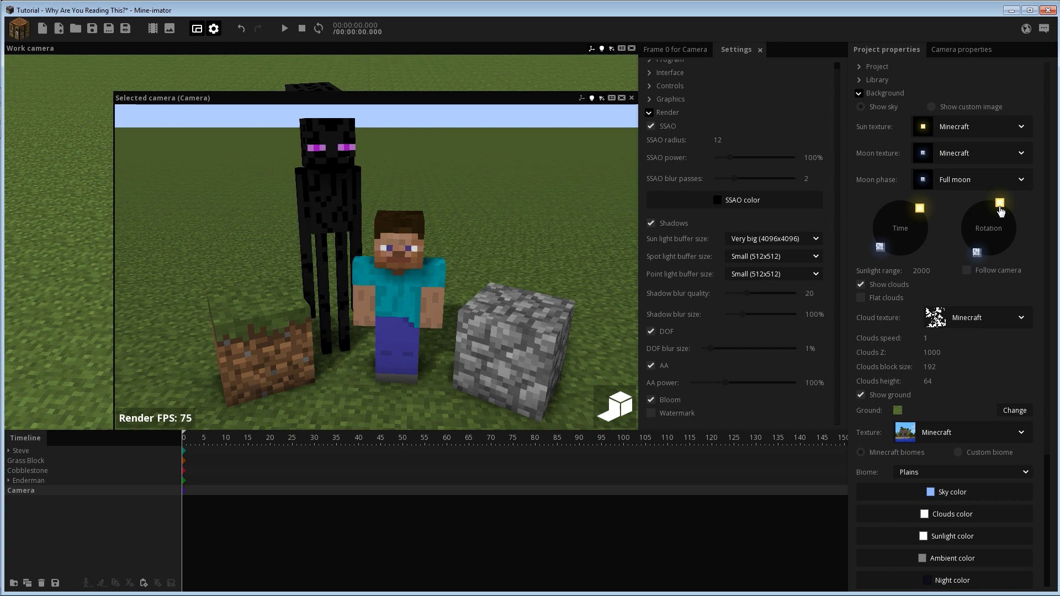
pyautogui.moveTo(927, 220); pyautogui.dragTo(918, 211)
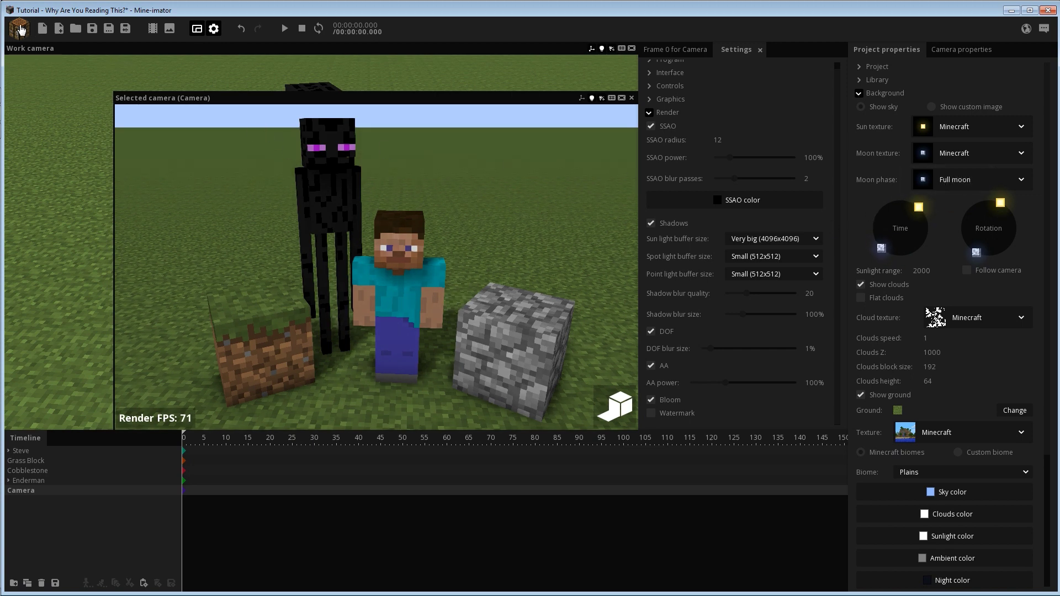
# - Add a point light to the scene and enlarge the camera preview window
pyautogui.click(20, 29)
pyautogui.click(119, 110)
pyautogui.click(375, 117)
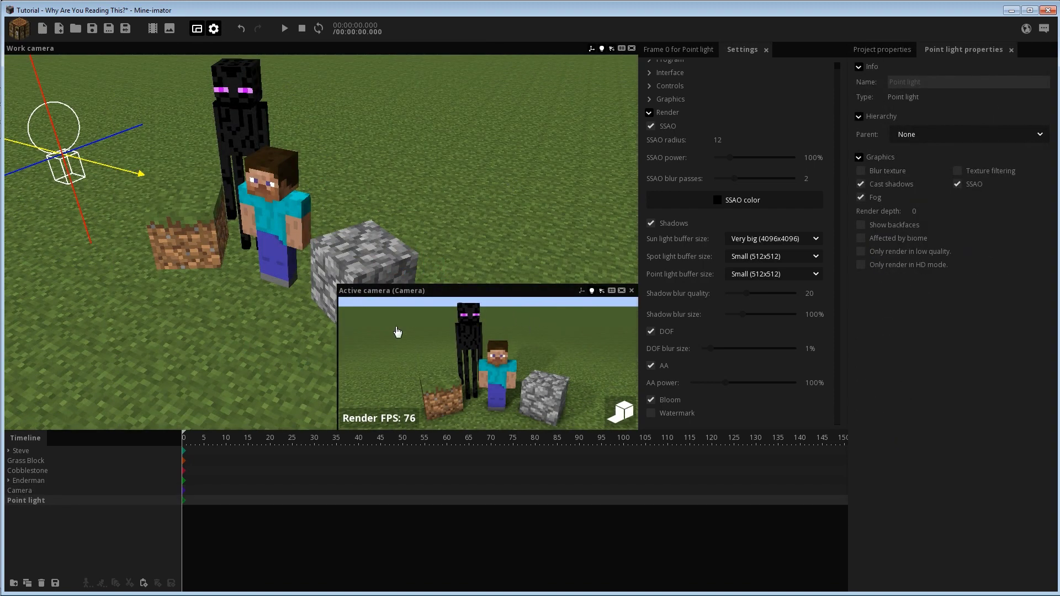
pyautogui.moveTo(340, 284); pyautogui.dragTo(221, 100)
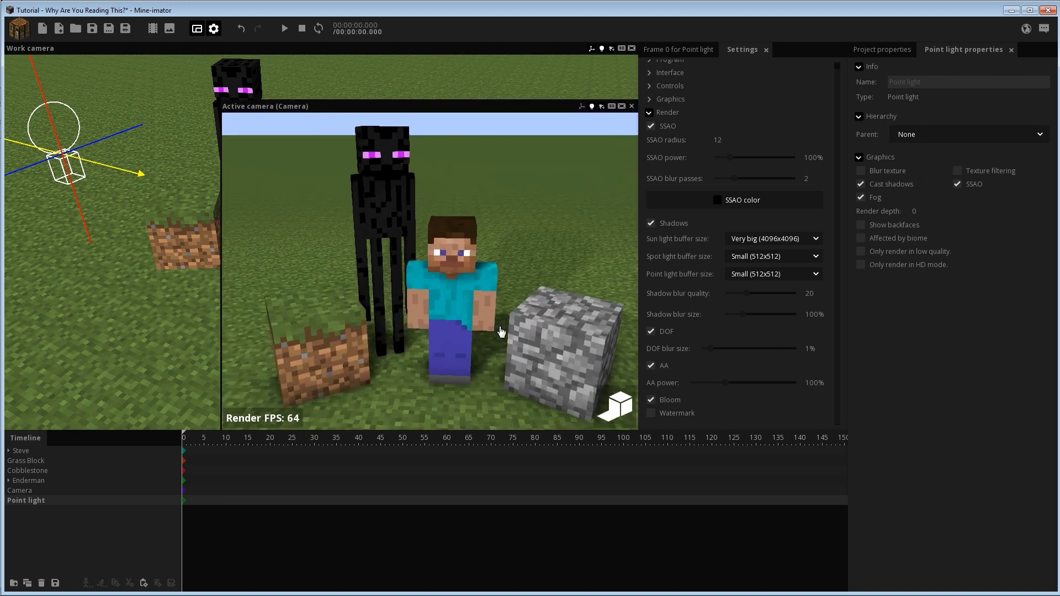
# - In the point light's Frame 0 keyframe, toggle Visible off and on and enable Cast shadows
pyautogui.click(685, 51)
pyautogui.click(657, 281)
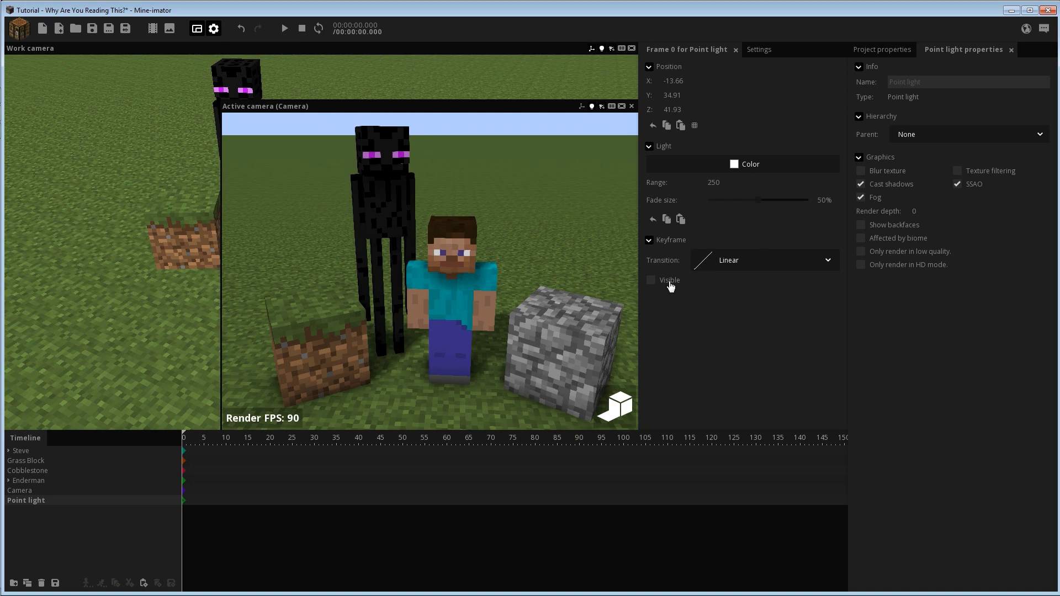
pyautogui.click(652, 280)
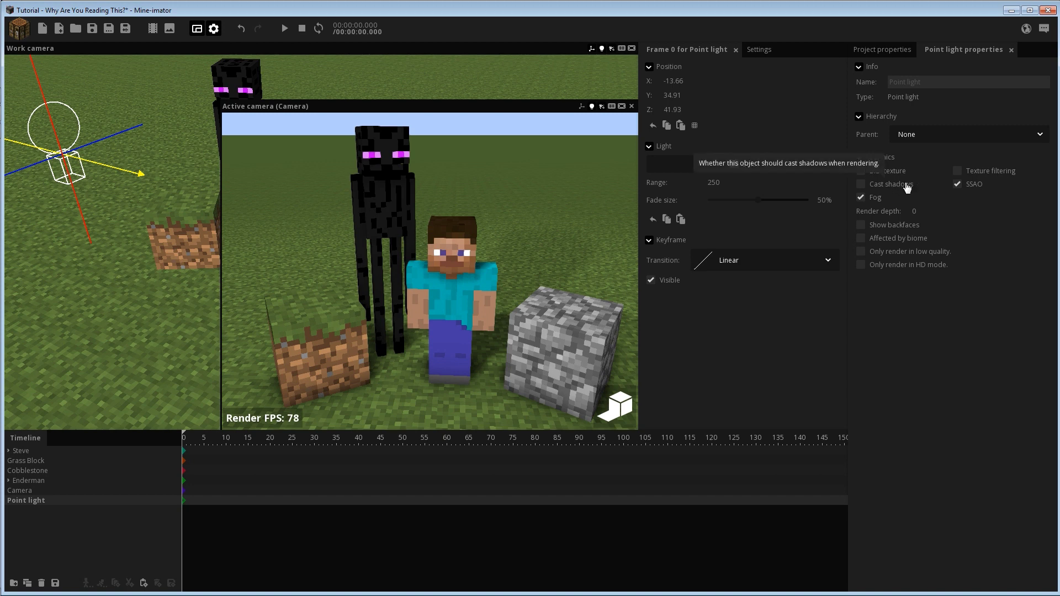
pyautogui.click(898, 188)
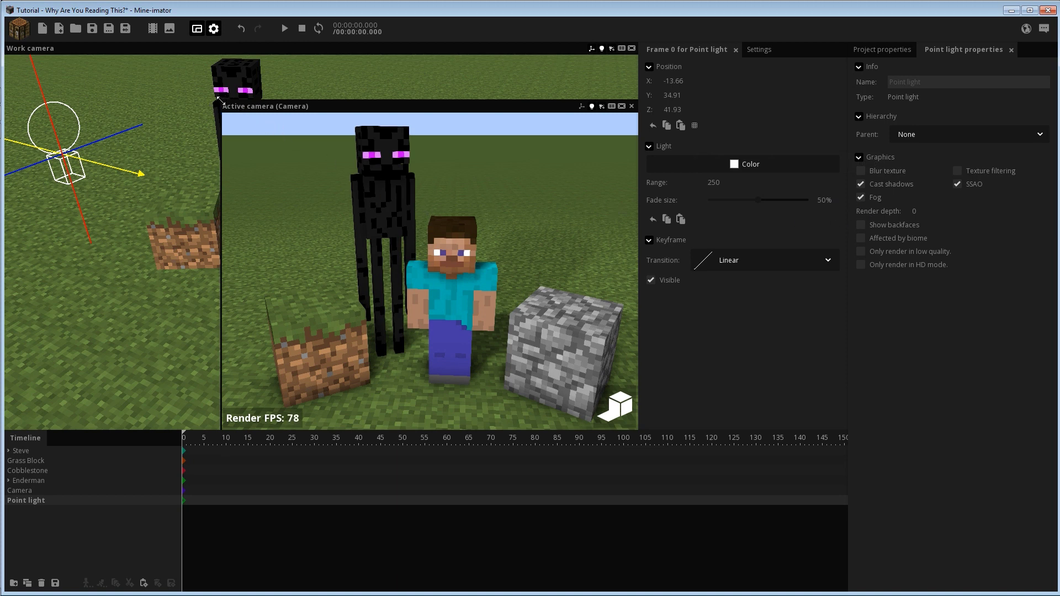
# - Enlarge the camera preview, turn the view toward Steve and the Enderman, and select the camera
pyautogui.moveTo(219, 101); pyautogui.dragTo(188, 132)
pyautogui.moveTo(275, 108); pyautogui.dragTo(274, 109, button='right')
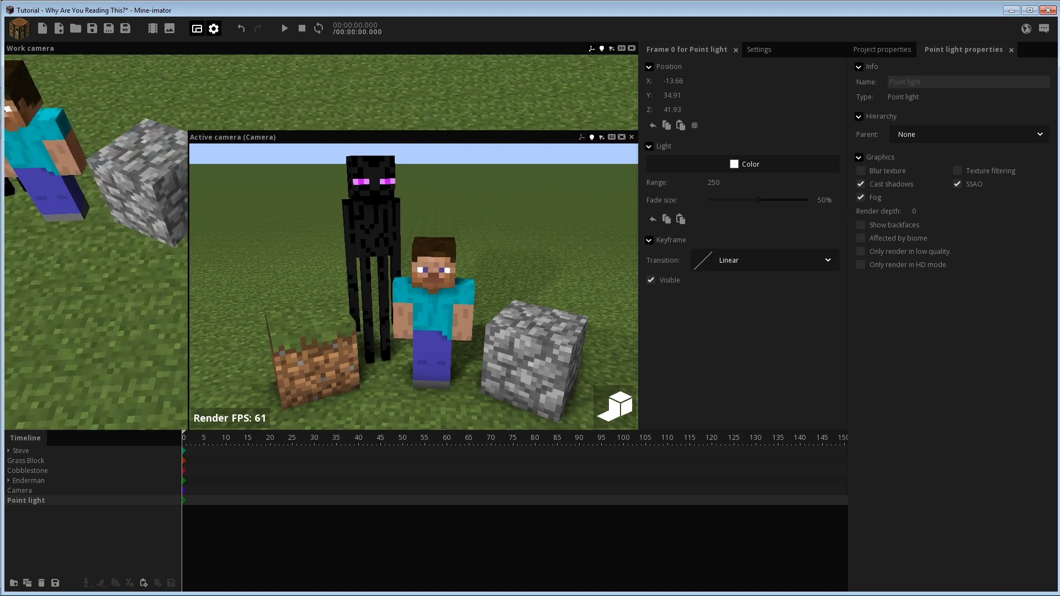
pyautogui.moveTo(204, 109); pyautogui.dragTo(73, 231, button='right')
pyautogui.click(73, 231)
pyautogui.moveTo(194, 105); pyautogui.dragTo(193, 105, button='right')
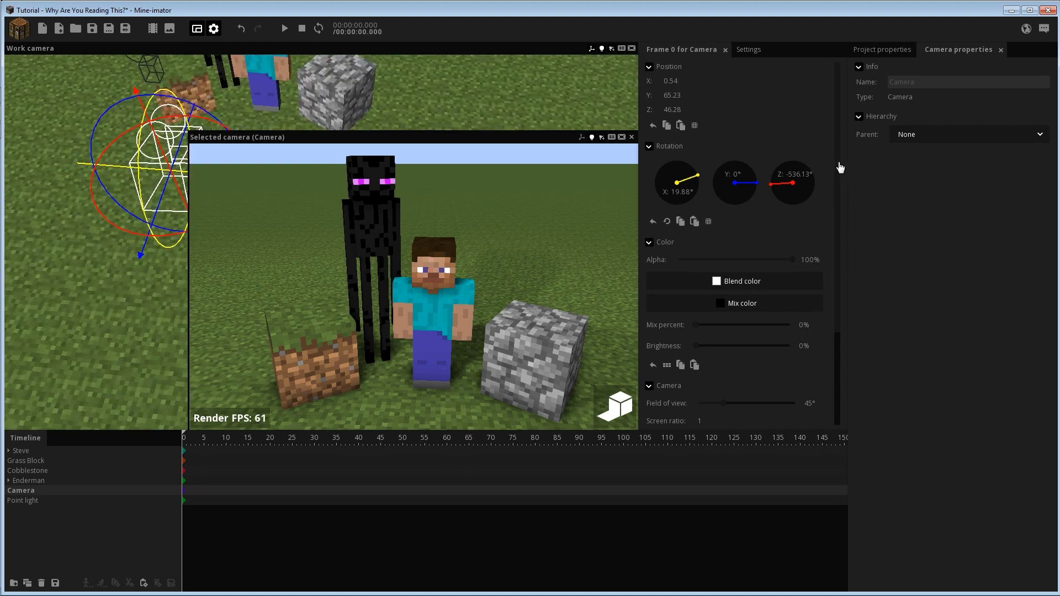
# - Enable bloom on the camera and raise its threshold to about 0.34, with offset 0.27
pyautogui.moveTo(839, 167); pyautogui.dragTo(839, 359)
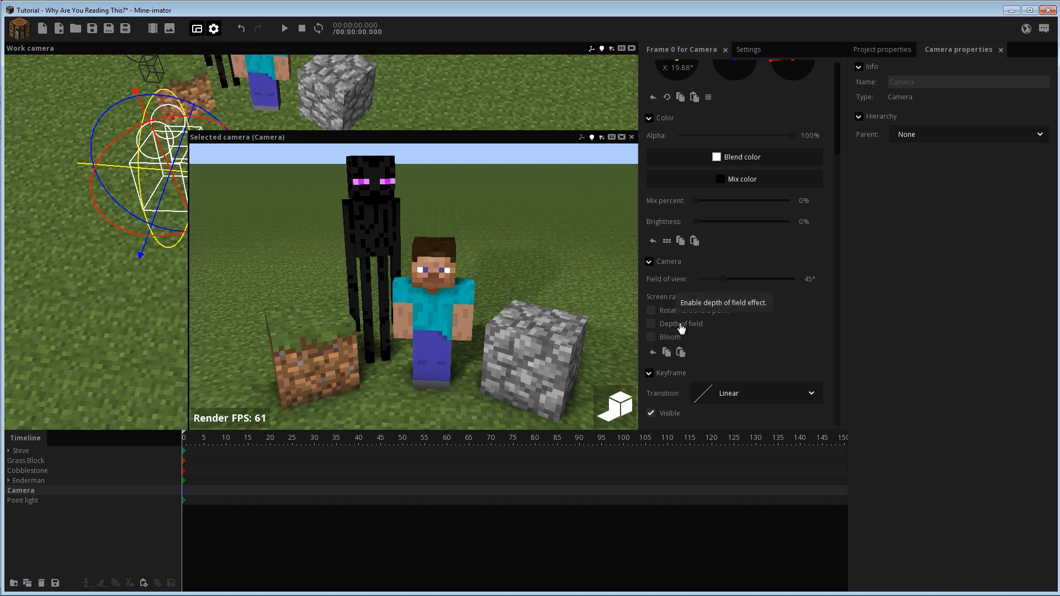
pyautogui.click(651, 338)
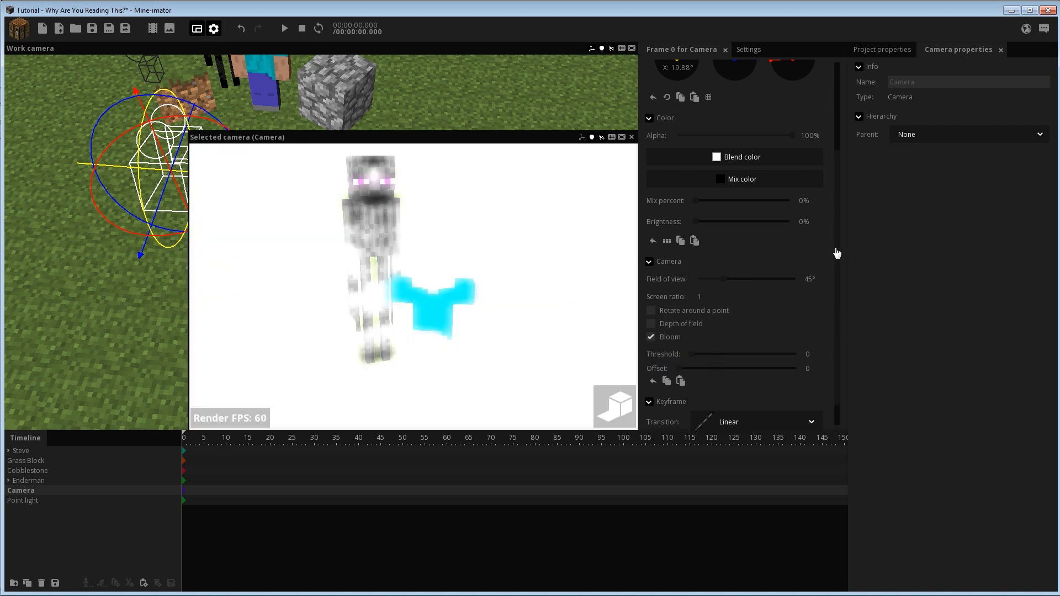
pyautogui.scroll(-1, 835, 253)
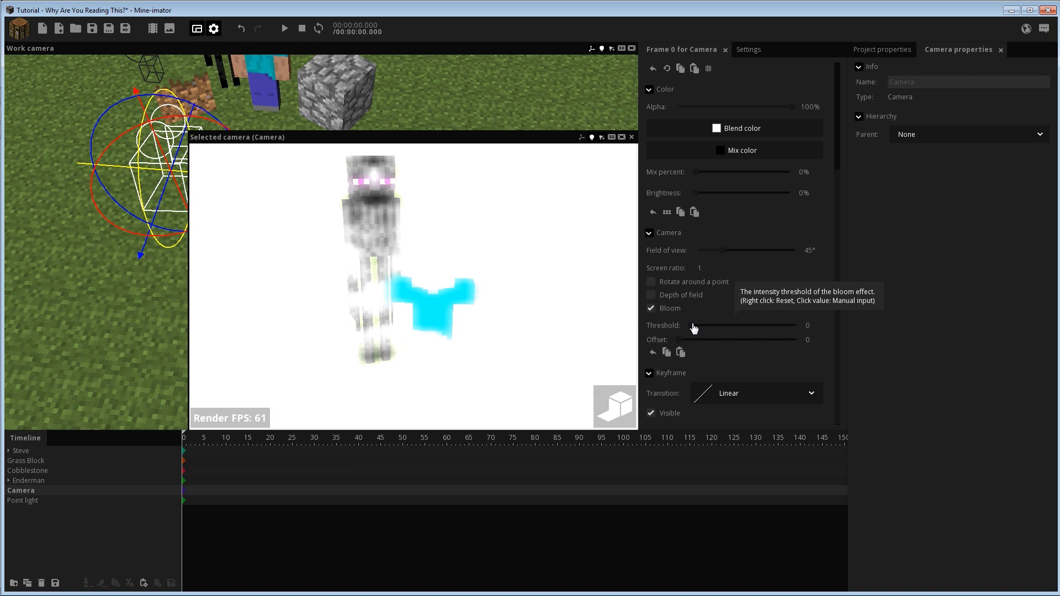
pyautogui.moveTo(694, 328); pyautogui.dragTo(754, 352)
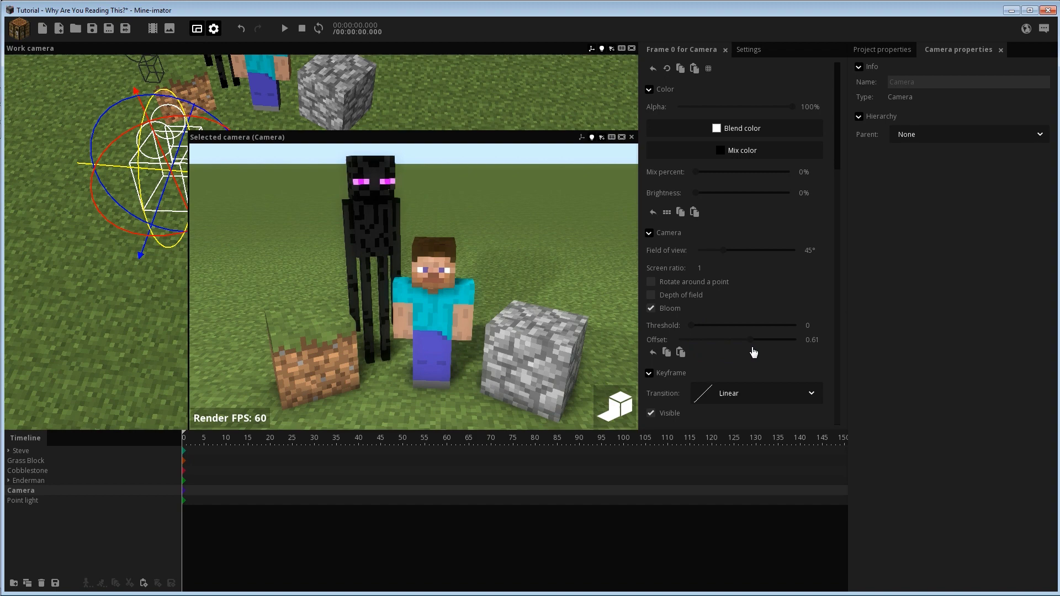
pyautogui.moveTo(703, 325); pyautogui.dragTo(729, 334)
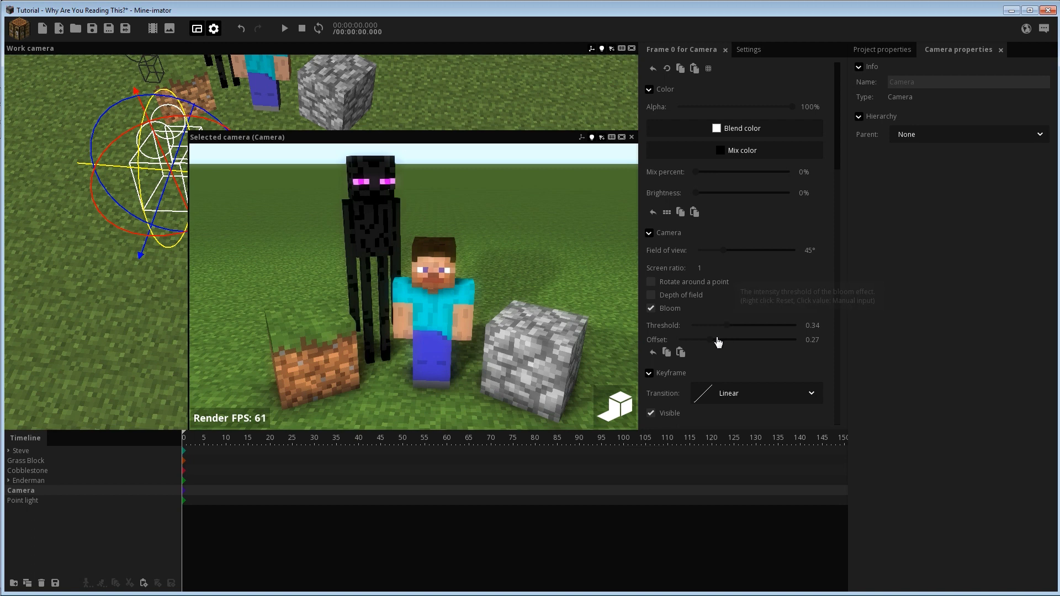
# - Set bloom threshold 0.33 and offset 0.26, toggling bloom off and on to compare
pyautogui.click(731, 339)
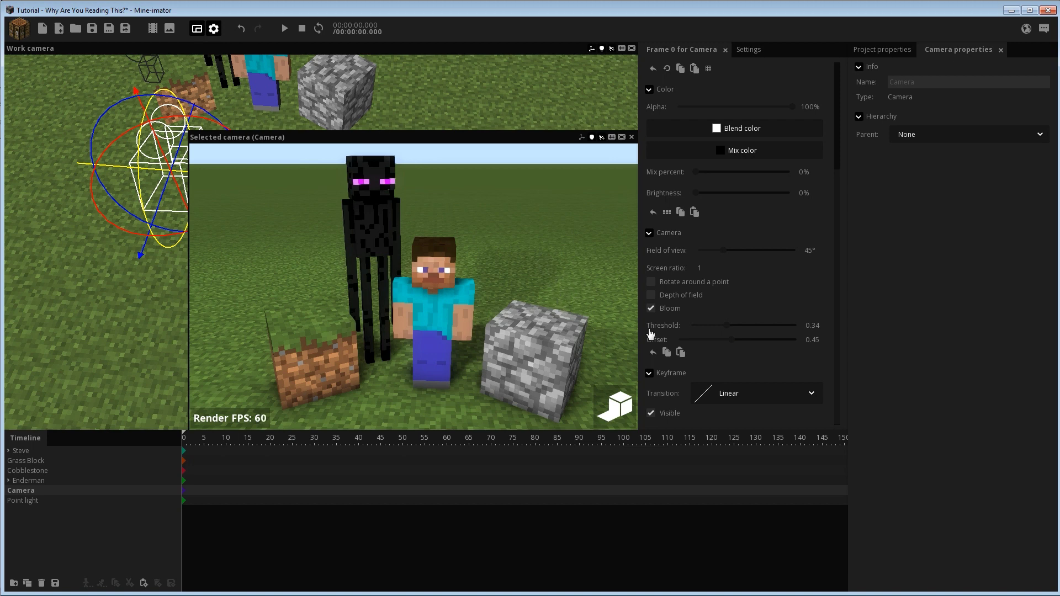
pyautogui.moveTo(727, 327); pyautogui.dragTo(708, 346)
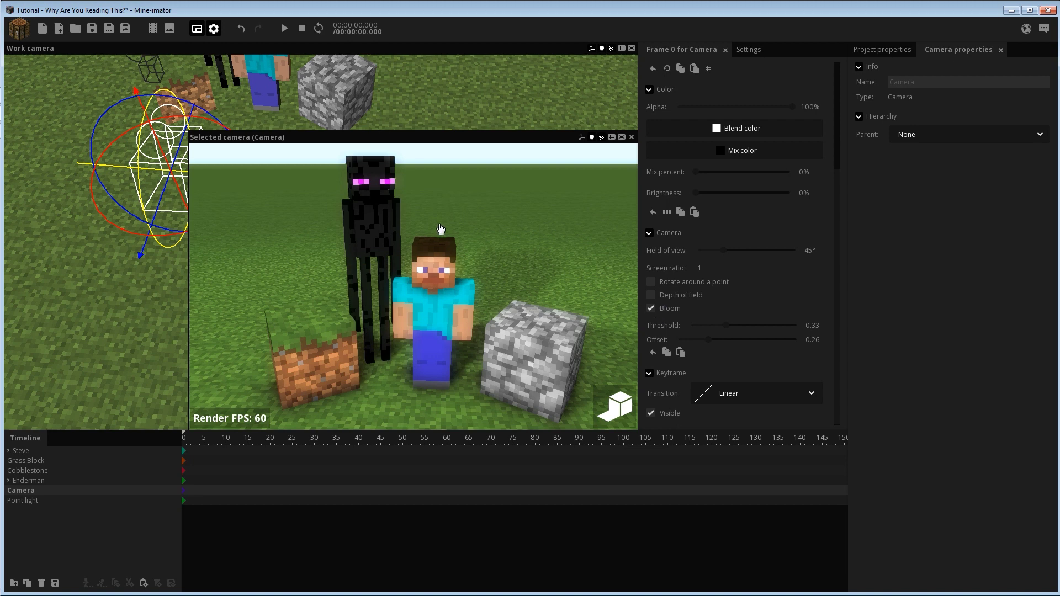
pyautogui.click(651, 308)
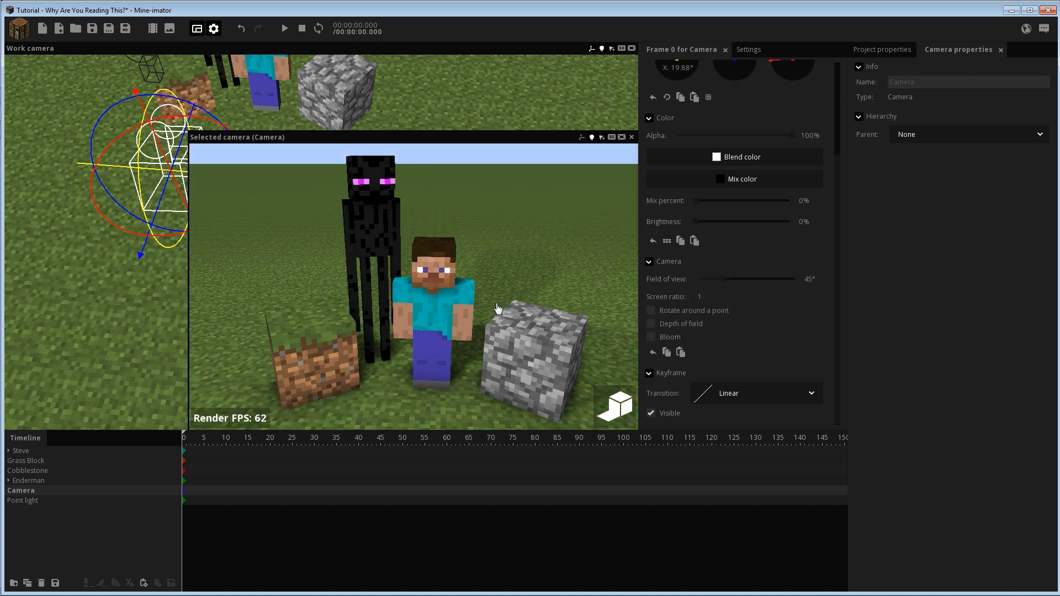
pyautogui.click(652, 338)
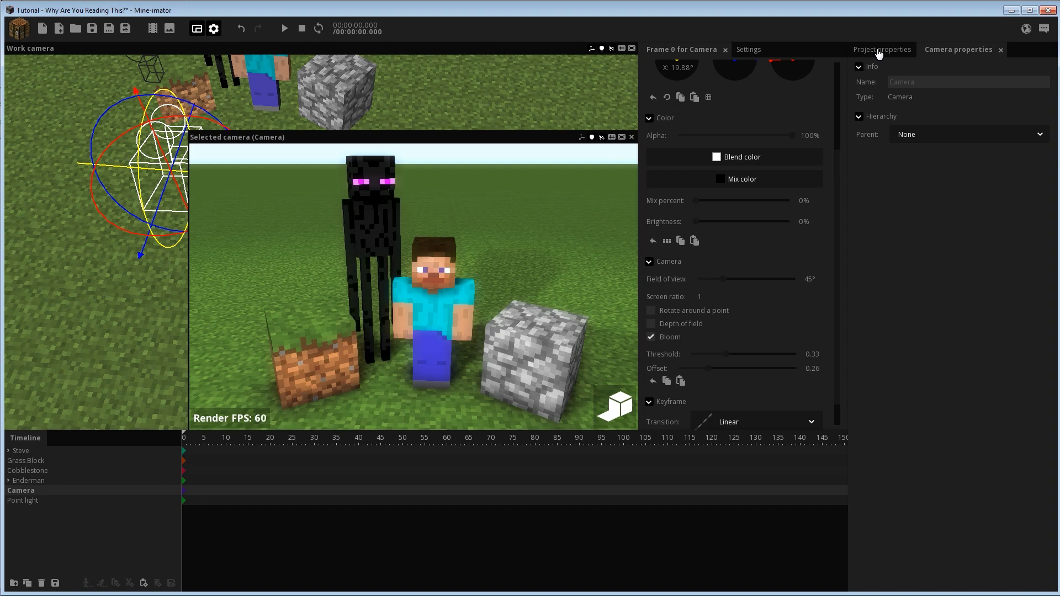
# - Set the project's time of day to night and switch off the point light
pyautogui.click(879, 51)
pyautogui.click(874, 94)
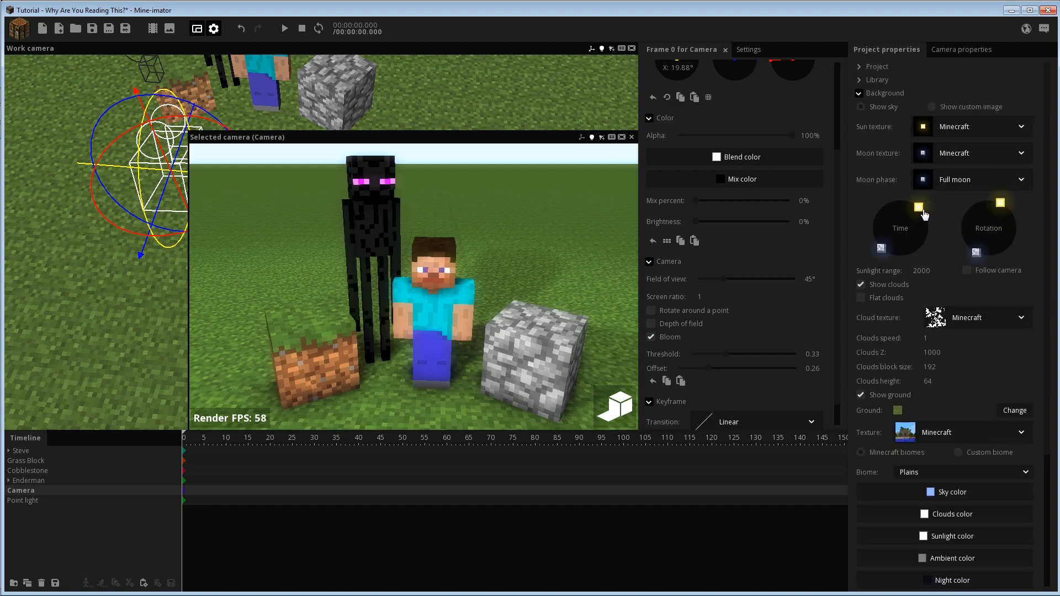
pyautogui.moveTo(924, 214)
pyautogui.mouseDown()
pyautogui.moveTo(892, 201)
pyautogui.moveTo(862, 250)
pyautogui.moveTo(802, 245)
pyautogui.mouseUp()
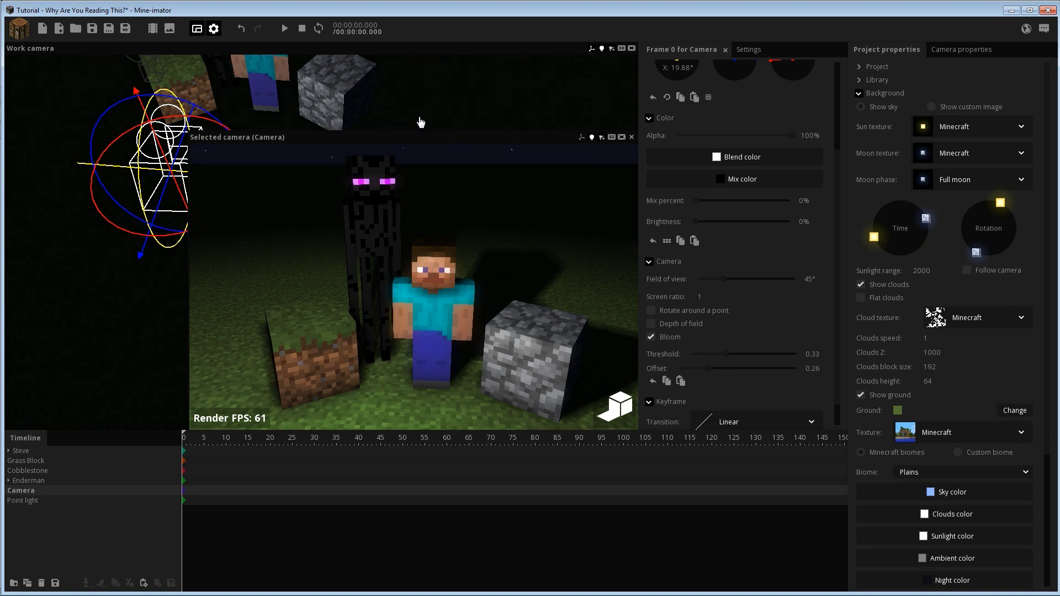
pyautogui.moveTo(95, 104)
pyautogui.mouseDown(button='right')
pyautogui.moveTo(105, 96)
pyautogui.moveTo(95, 104)
pyautogui.mouseUp(button='right')
pyautogui.click(96, 104)
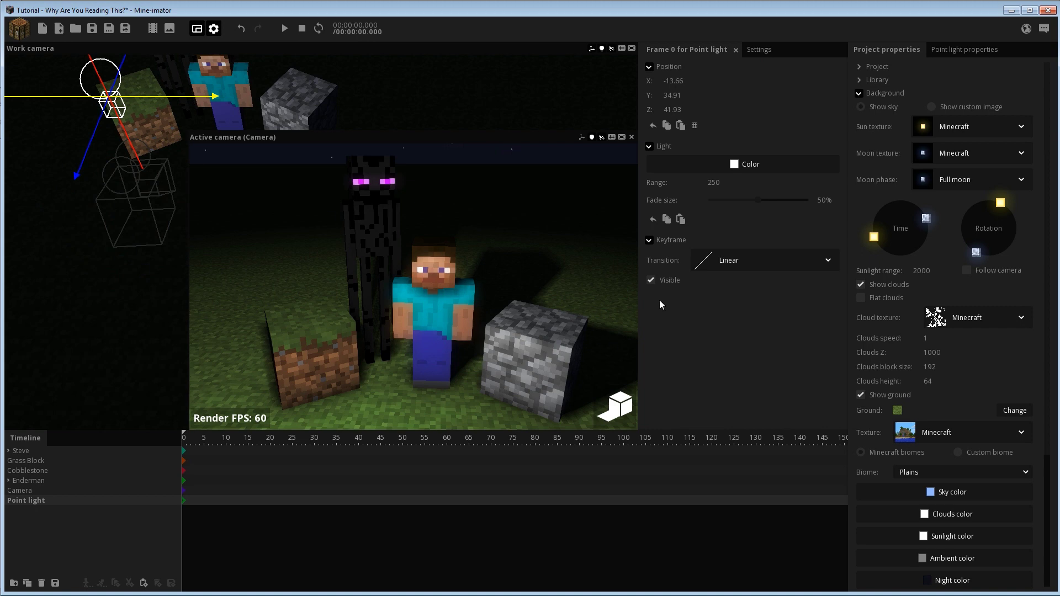
pyautogui.click(664, 283)
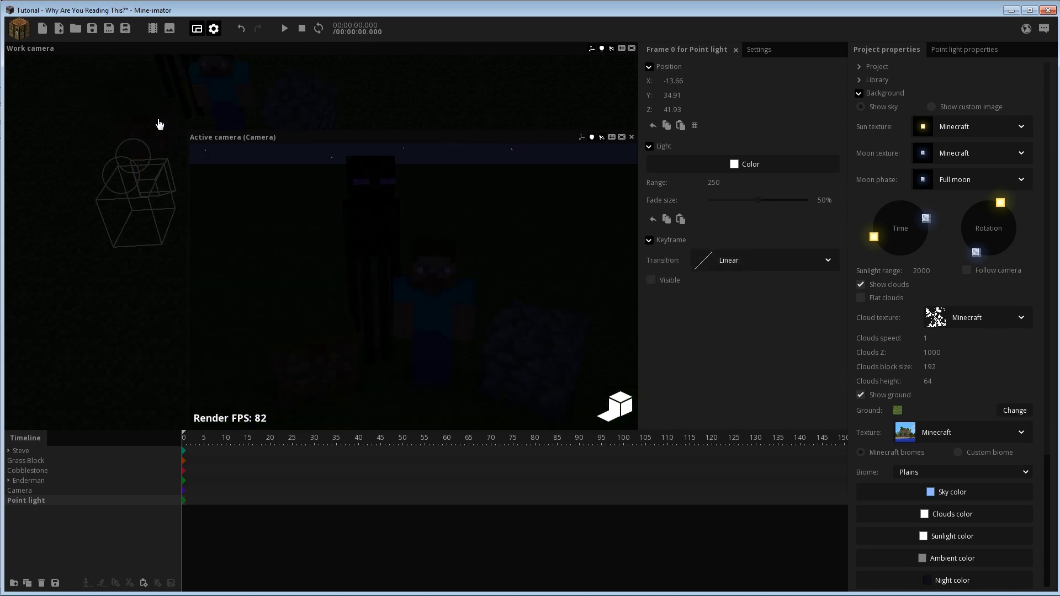
# - Raise the grass block's brightness to 100% so it glows, then reselect the camera
pyautogui.click(149, 116)
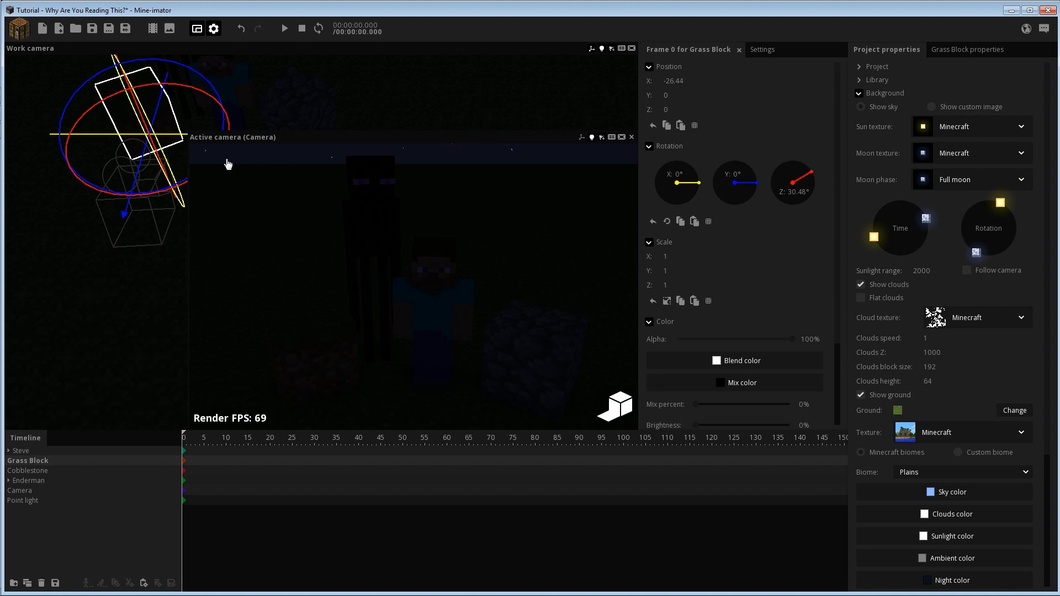
pyautogui.scroll(-4, 828, 248)
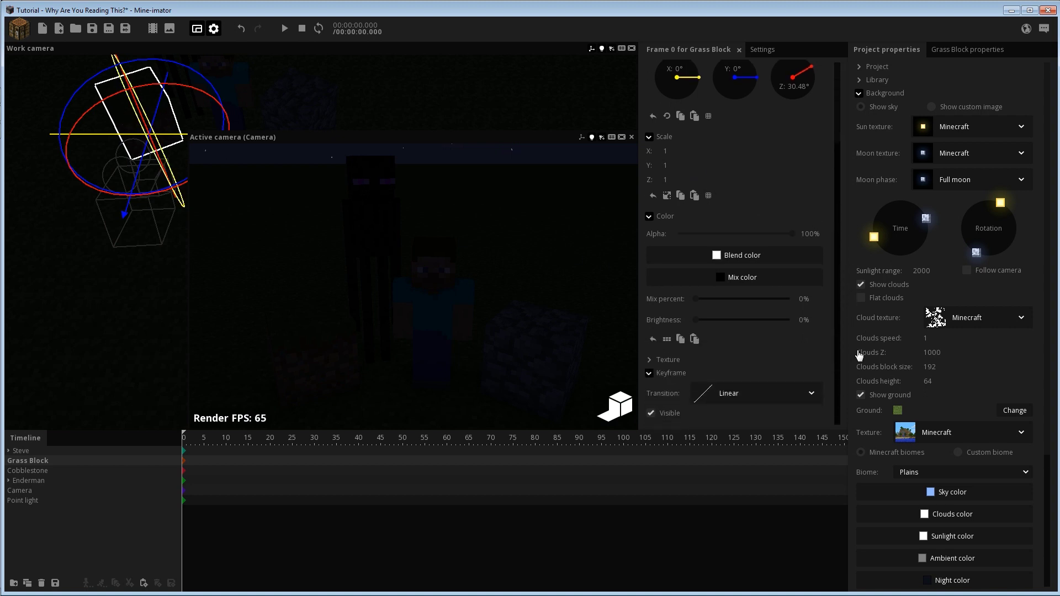
pyautogui.click(697, 320)
pyautogui.moveTo(697, 320); pyautogui.dragTo(838, 331)
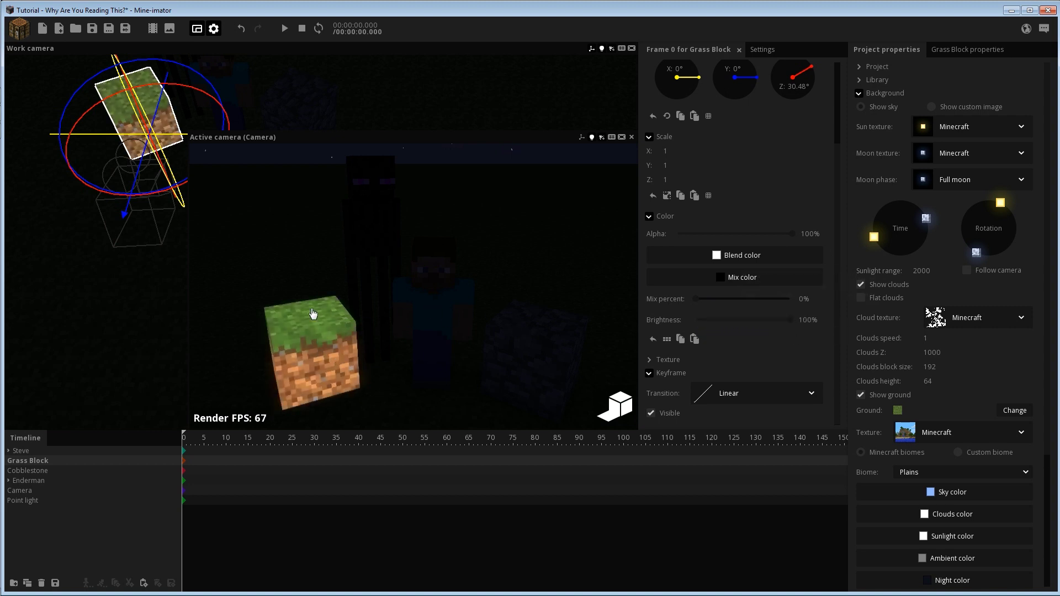
pyautogui.click(159, 228)
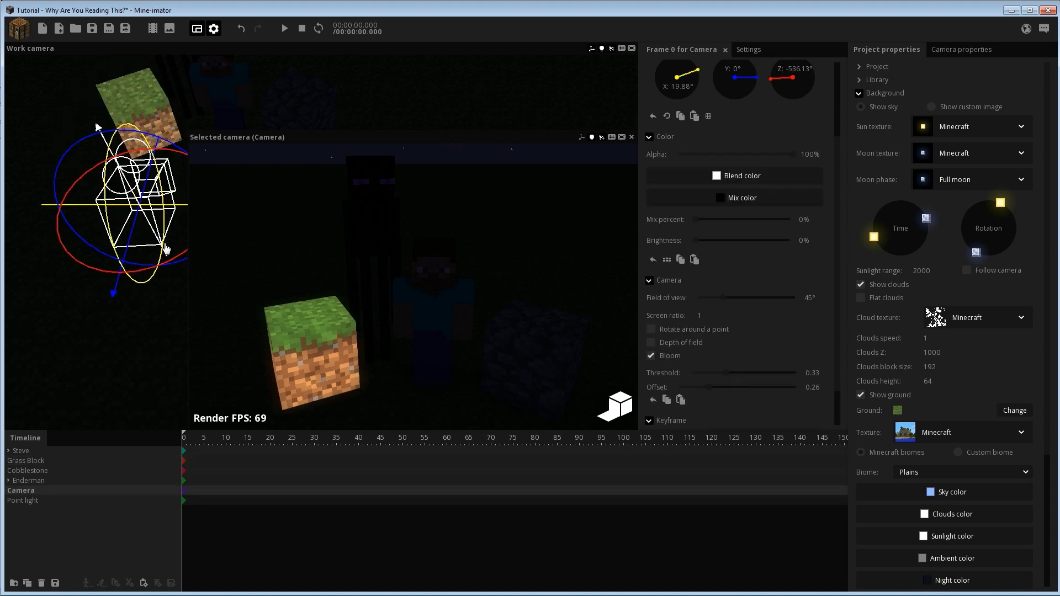
pyautogui.click(656, 358)
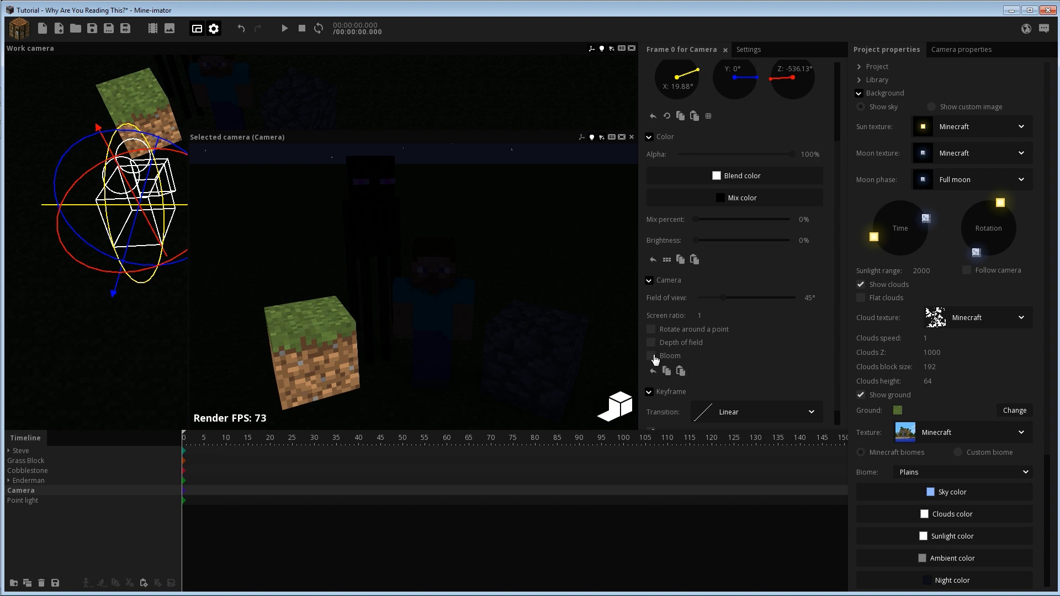
pyautogui.click(655, 358)
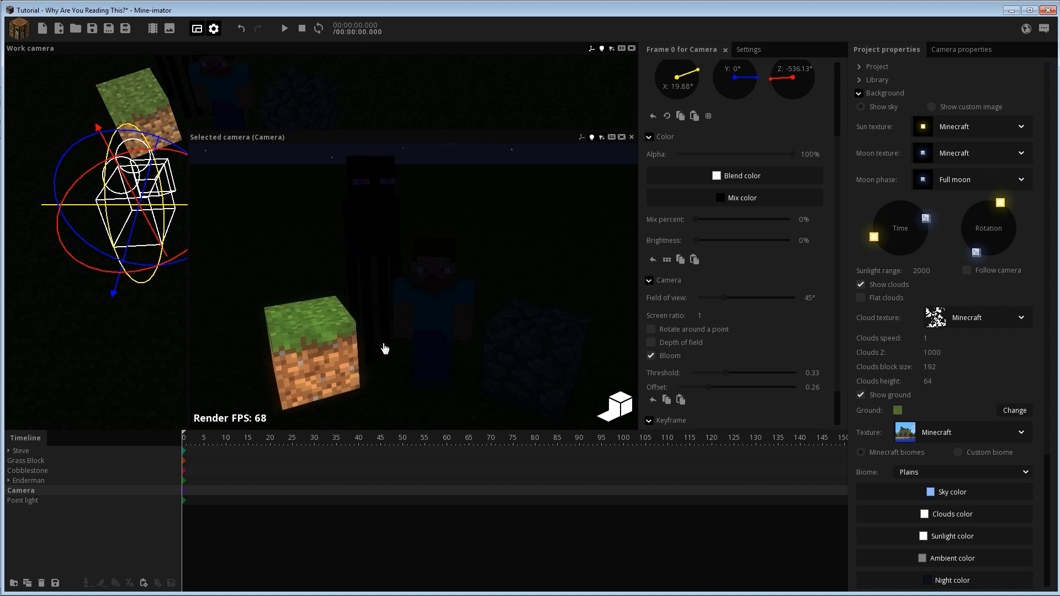
pyautogui.scroll(-2, 841, 219)
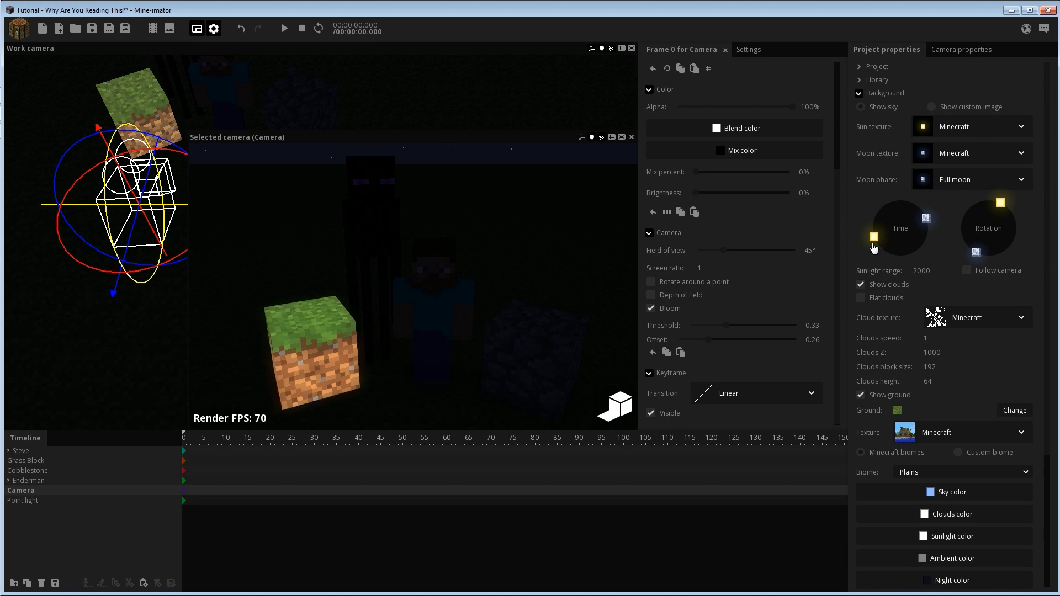
# - Return the time of day to daylight and save the project with Ctrl+S
pyautogui.moveTo(873, 243); pyautogui.dragTo(920, 208)
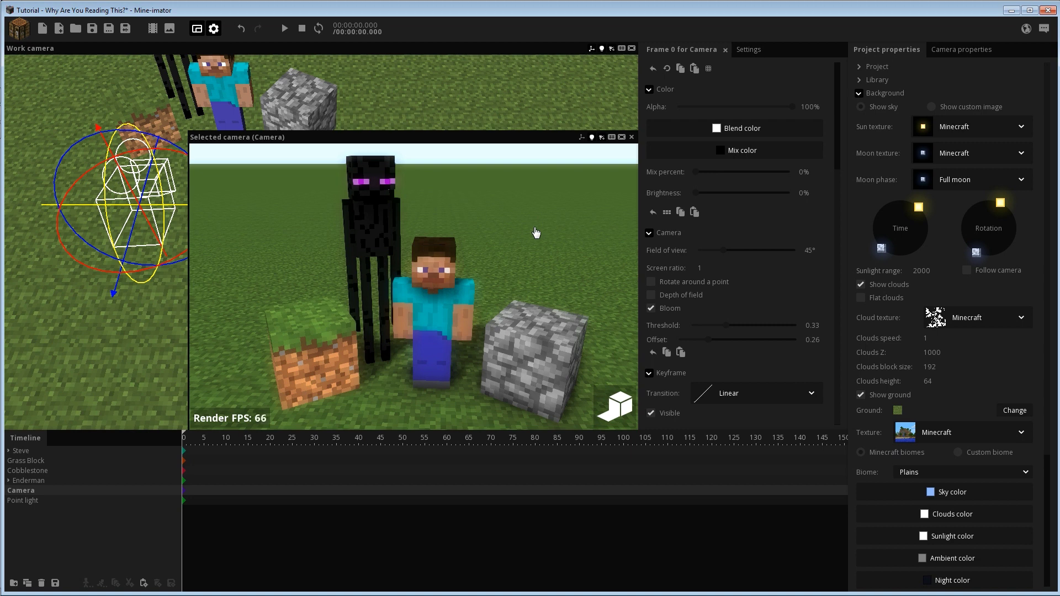
pyautogui.hotkey('ctrl', 's')
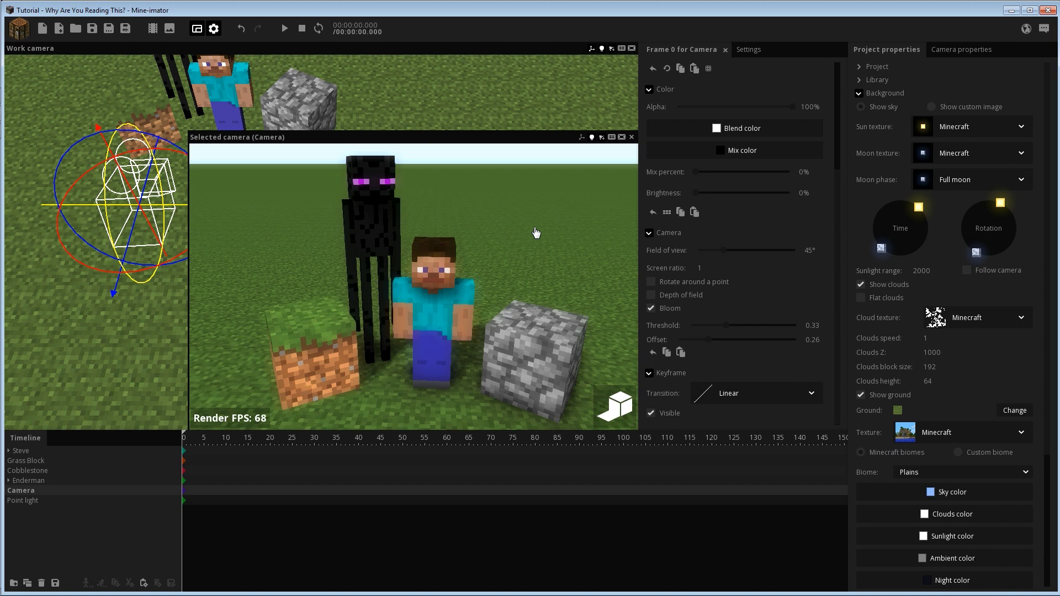